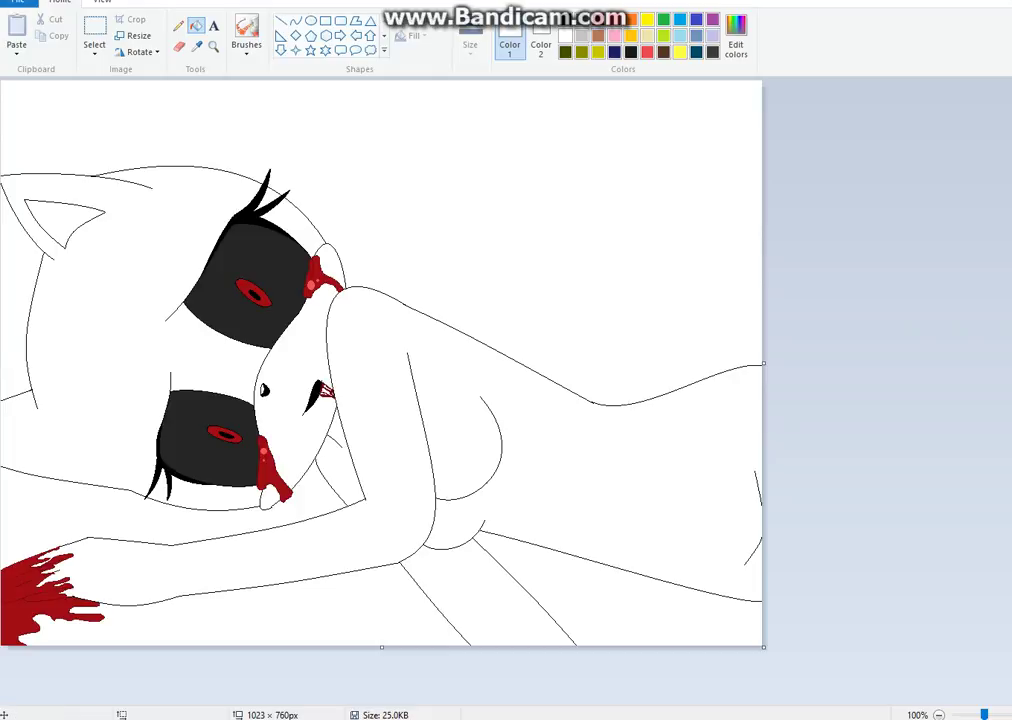
Fill the character's head, body, both arms and the cheek strip beside the upper eye with dark red.
left_click(160, 251)
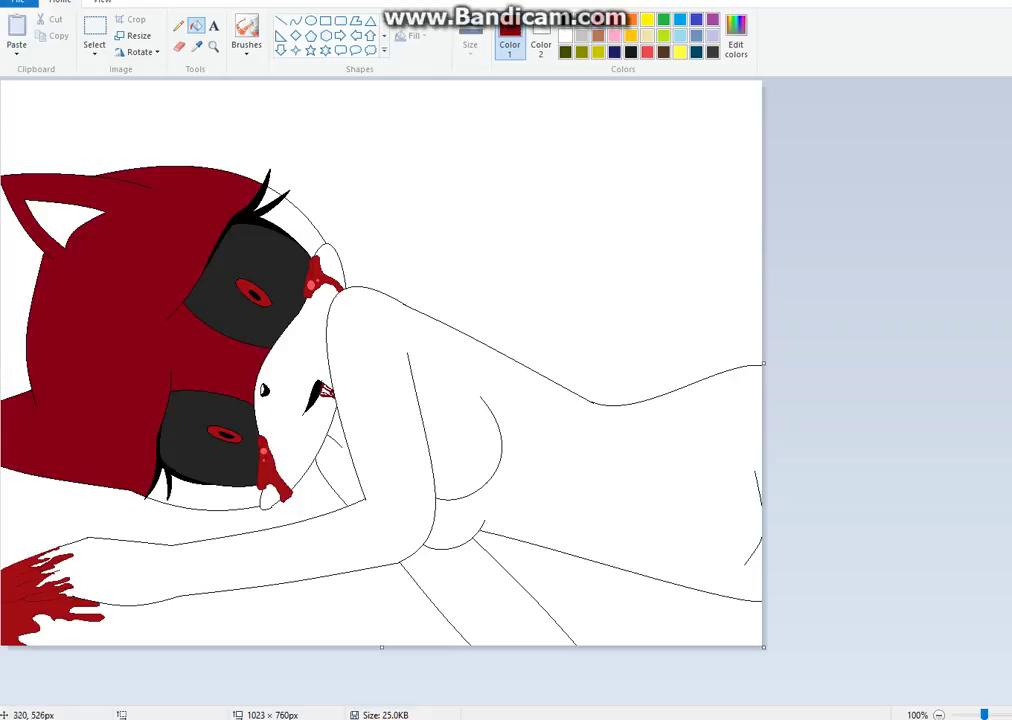
left_click(381, 440)
left_click(345, 468)
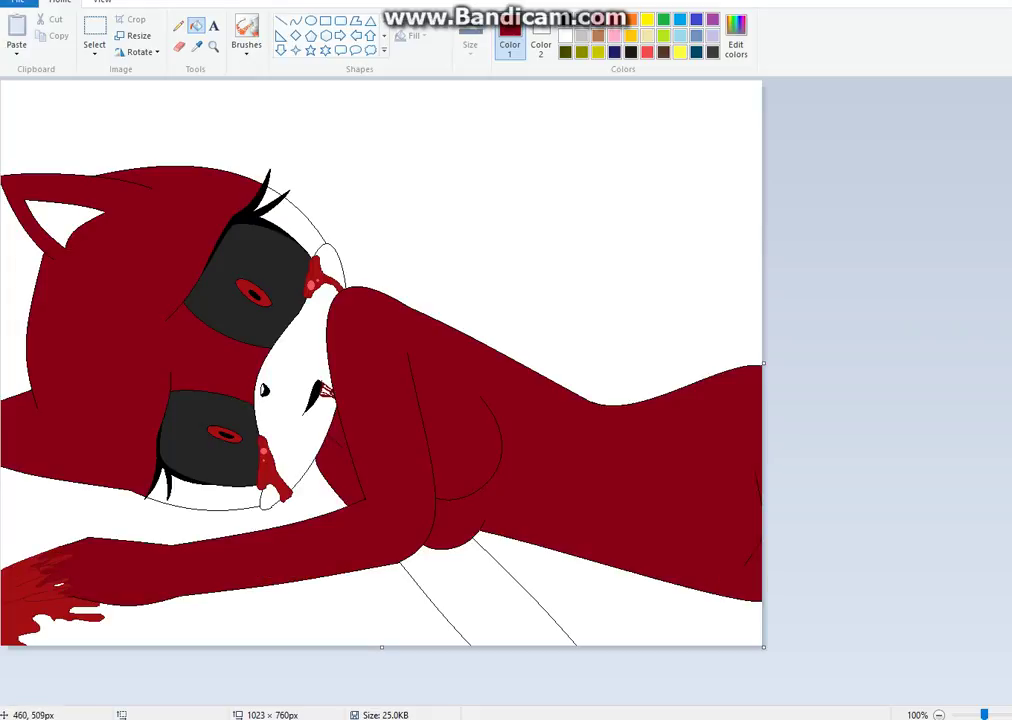
left_click(478, 598)
left_click(312, 232)
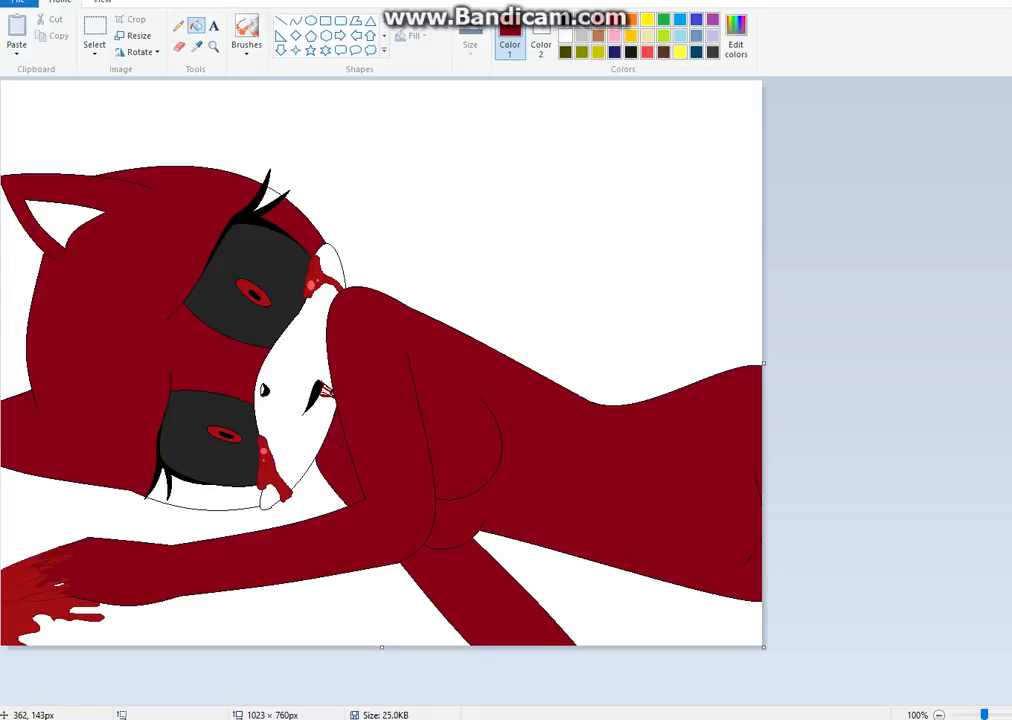
Outline the long hair flowing behind the body and the fringe across the head with the thinnest black pencil line.
left_click(179, 26)
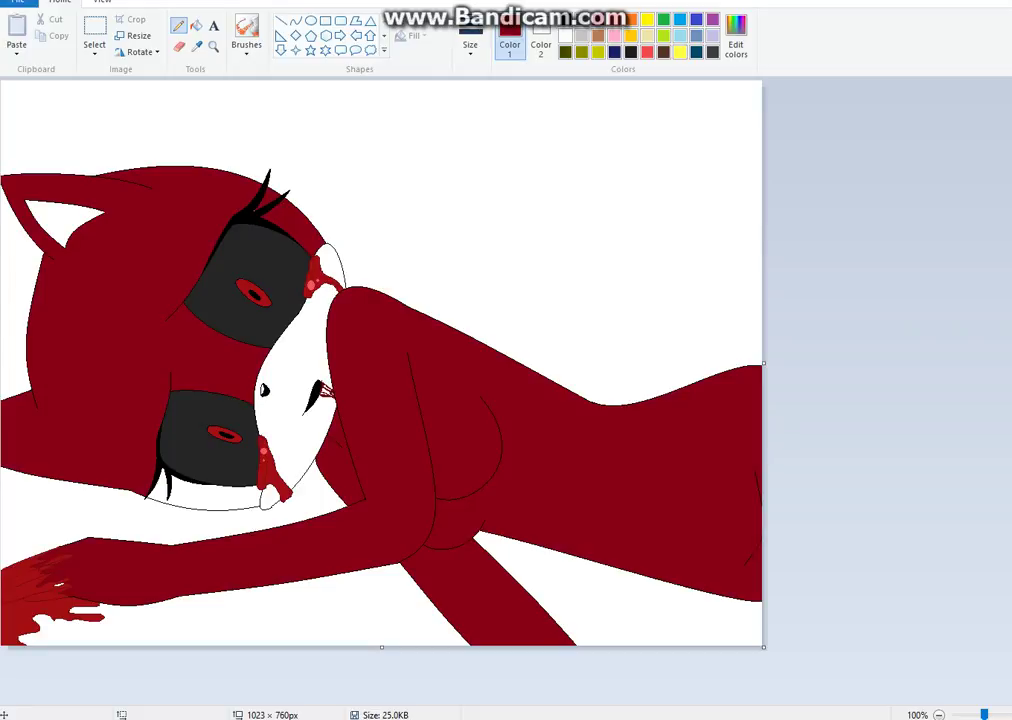
left_click(470, 44)
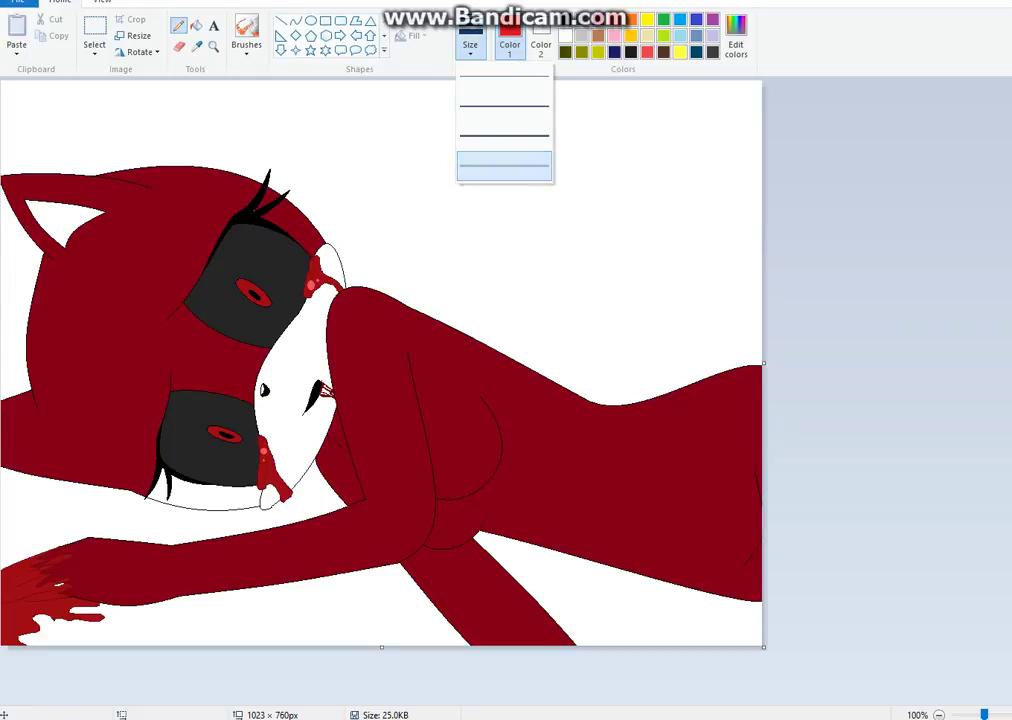
left_click(486, 166)
left_click(470, 44)
left_click(475, 80)
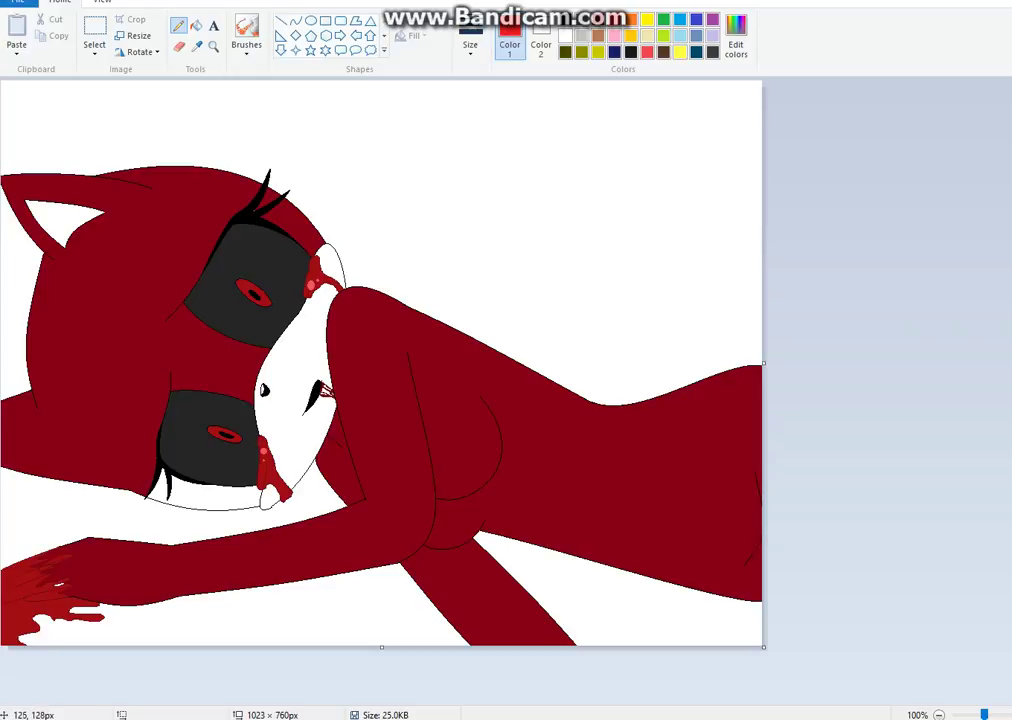
mouse_move(94, 176)
left_mouse_down()
mouse_move(122, 148)
mouse_move(226, 129)
mouse_move(373, 219)
mouse_move(528, 263)
mouse_move(571, 163)
left_mouse_up()
key("ctrl+z")
left_click(566, 20)
mouse_move(130, 171)
left_mouse_down()
mouse_move(182, 123)
mouse_move(335, 140)
mouse_move(399, 200)
mouse_move(595, 257)
mouse_move(668, 197)
mouse_move(681, 220)
mouse_move(684, 290)
mouse_move(775, 292)
left_mouse_up()
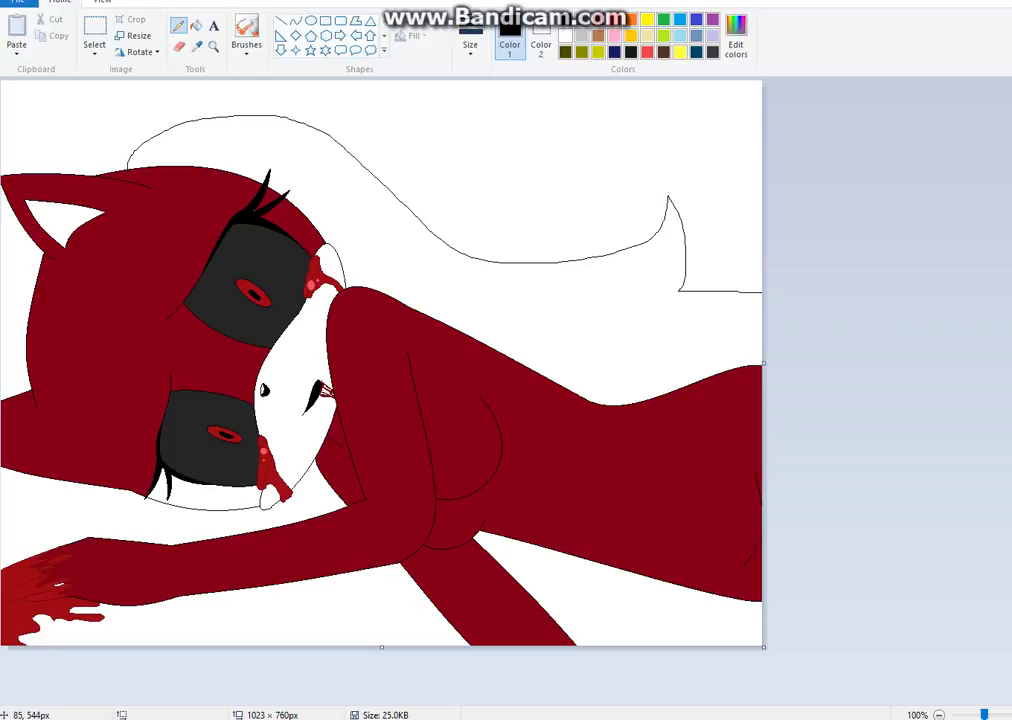
left_click_drag(64, 485, 51, 435)
mouse_move(135, 202)
left_mouse_down()
mouse_move(126, 222)
mouse_move(134, 485)
left_mouse_up()
Mix a very dark red (RGB 51, 0, 7) and fill the fringe and the long flowing hair with it.
left_click(196, 26)
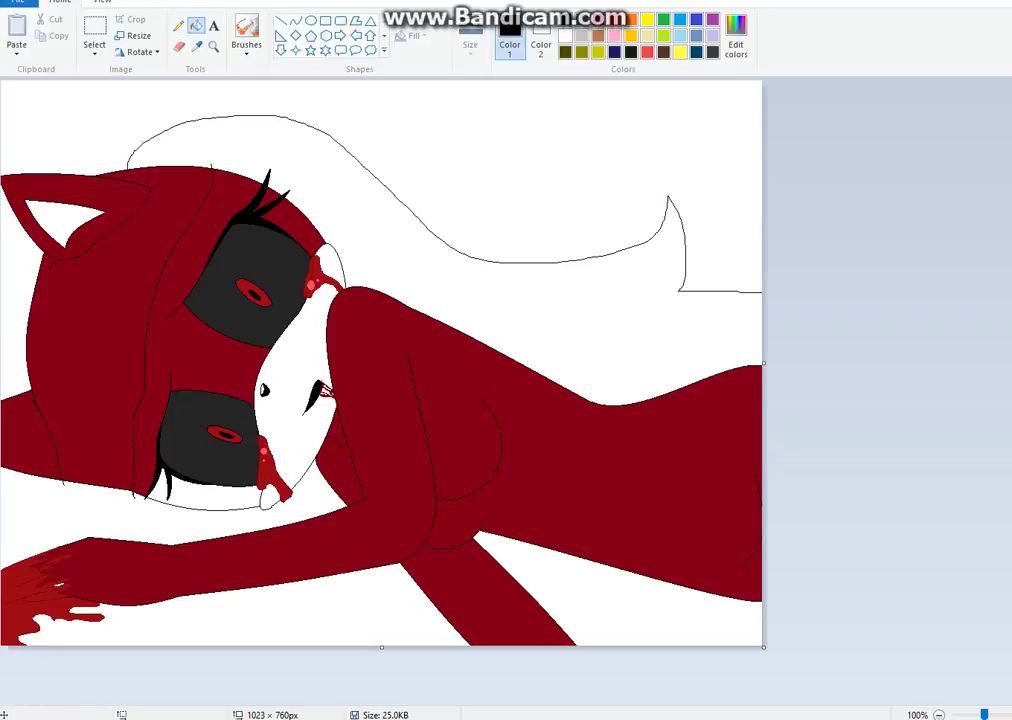
left_click(598, 19)
left_click(736, 40)
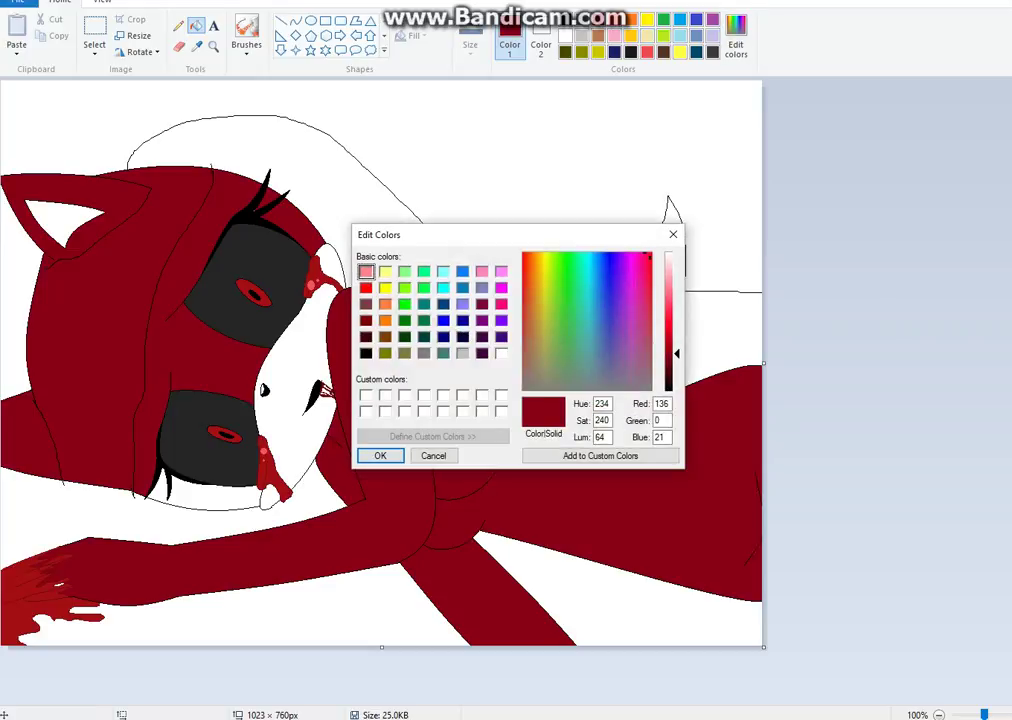
left_click_drag(675, 353, 675, 377)
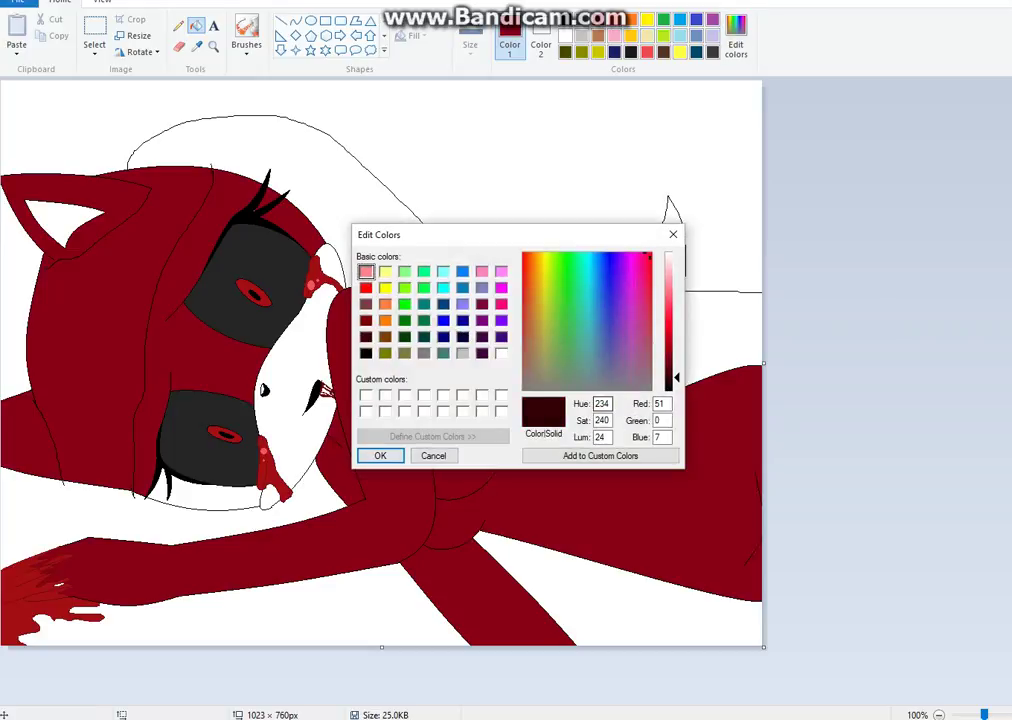
left_click(380, 456)
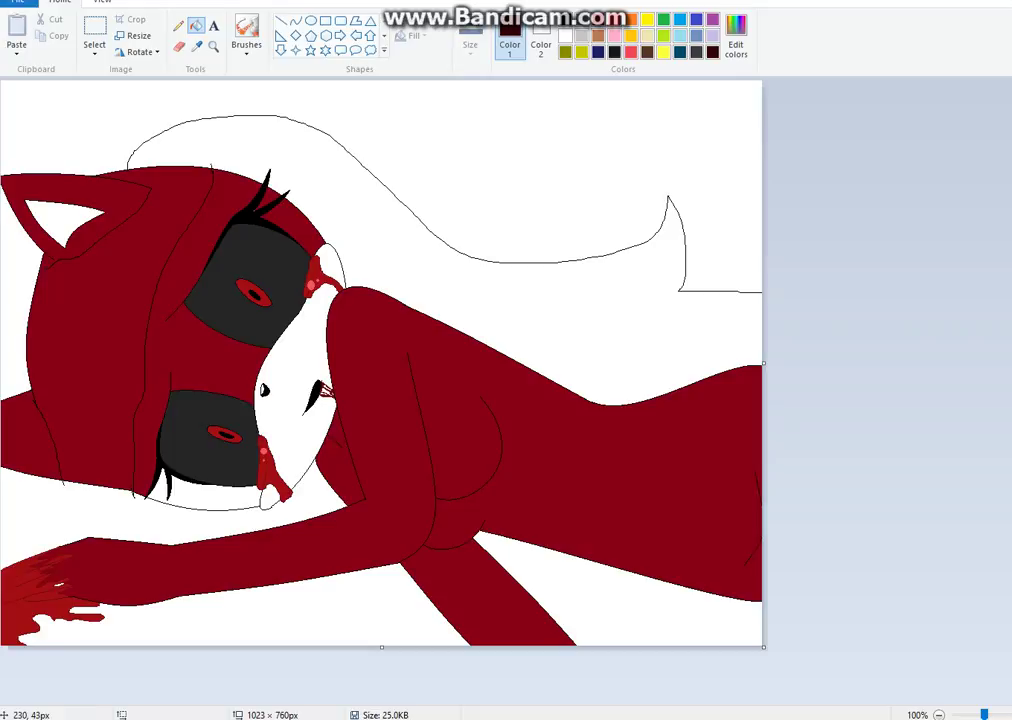
left_click(178, 25)
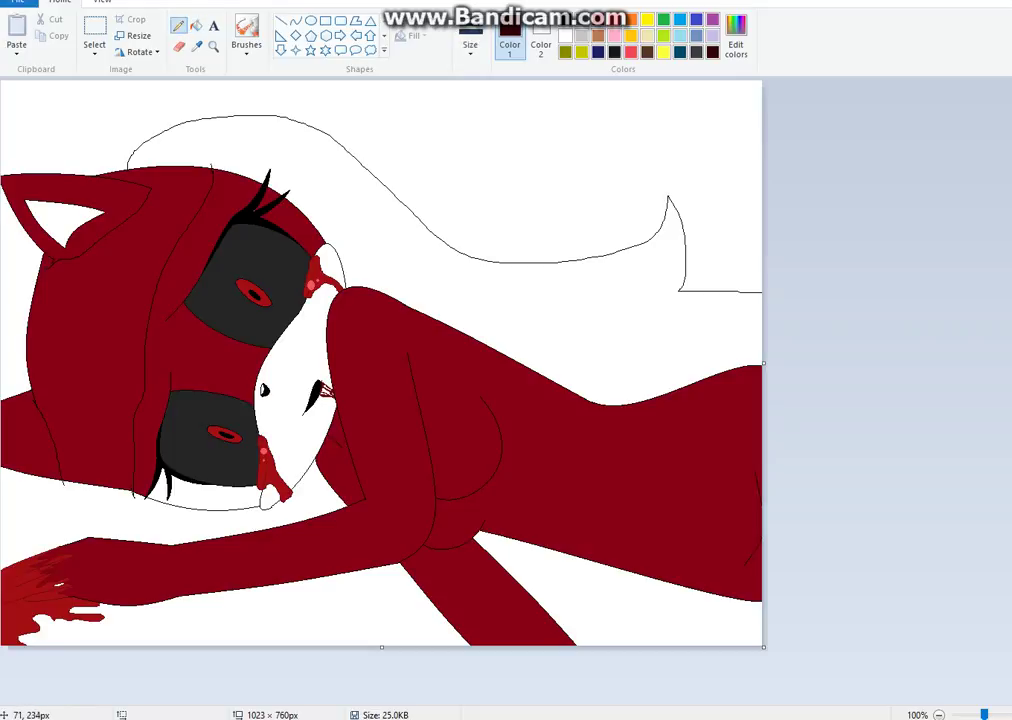
left_click(196, 25)
left_click(150, 340)
left_click(295, 175)
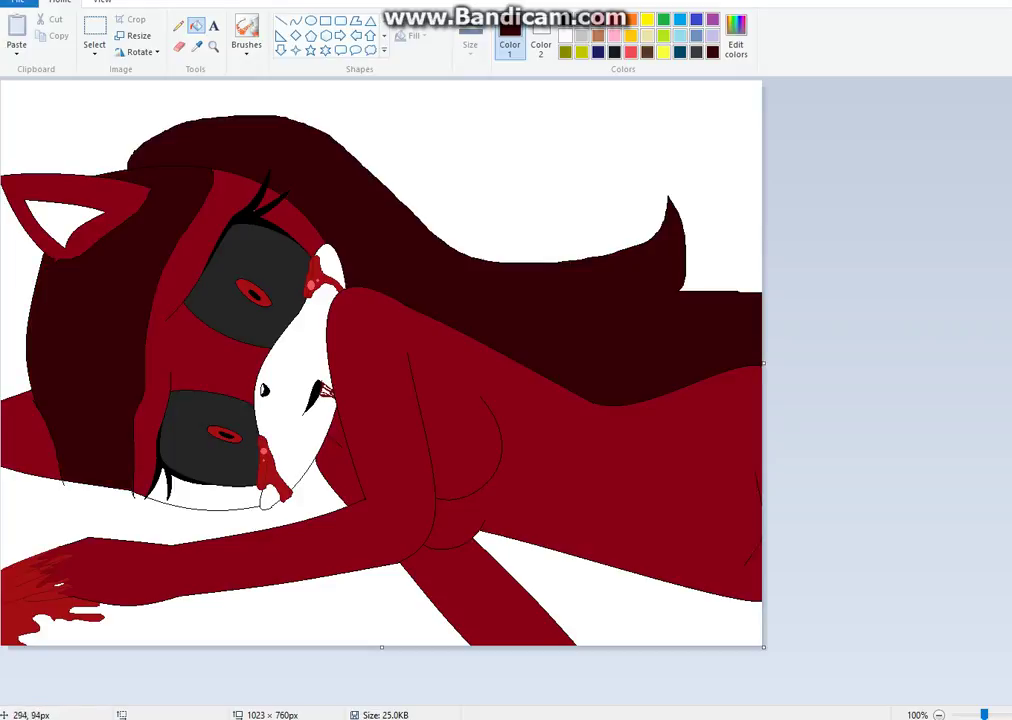
Fill the white cheek strip beneath the lower eye with the same dark red as the face.
left_click(240, 495)
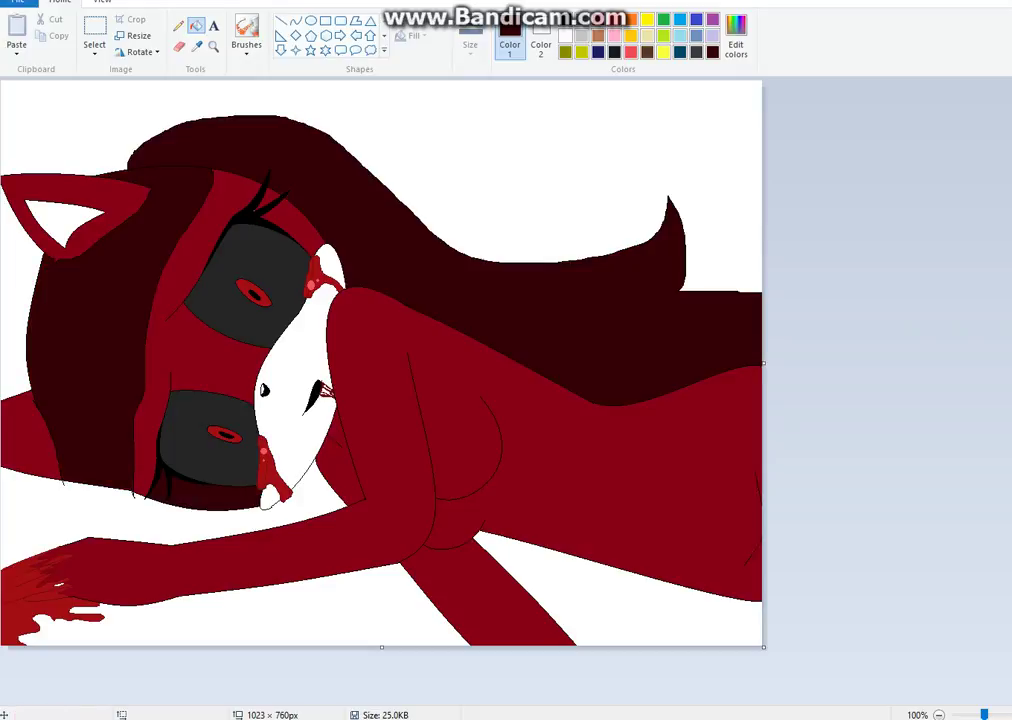
key("ctrl+z")
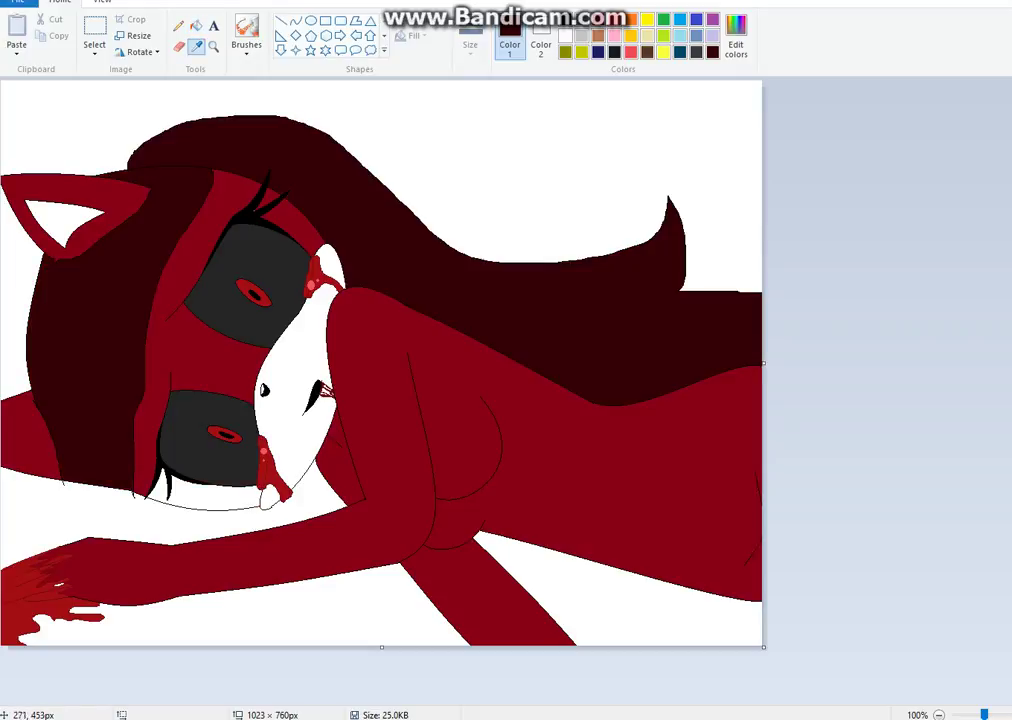
left_click(200, 503)
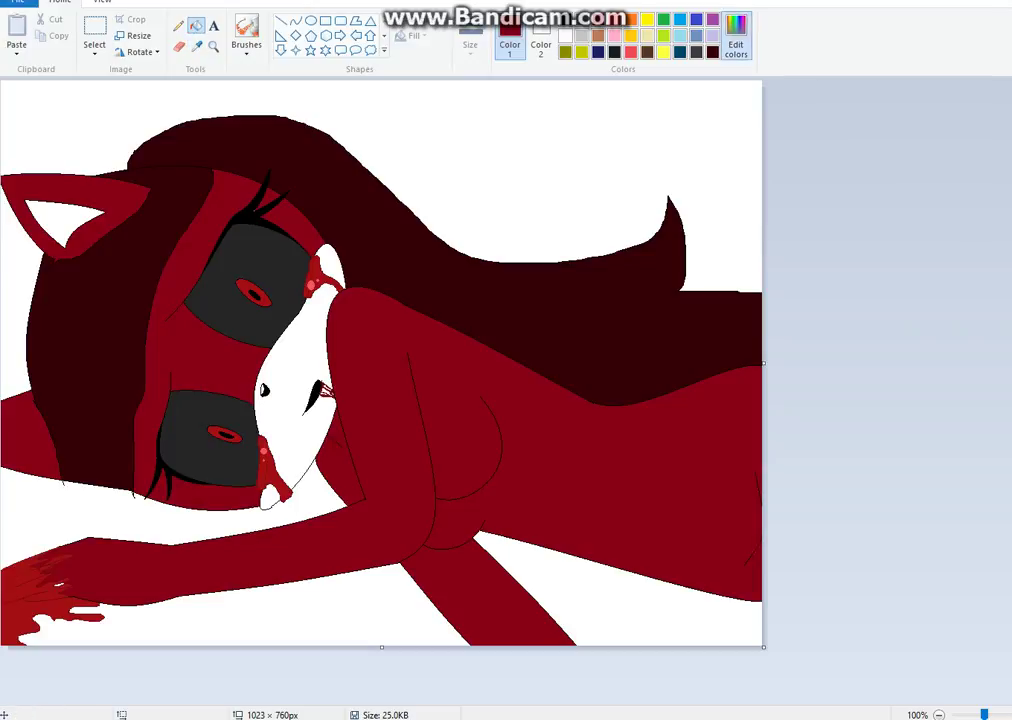
Choose a dark magenta from the basic colors and fill the muzzle, cheek tufts and inner ear with it.
left_click(736, 45)
left_click(501, 271)
left_click(501, 303)
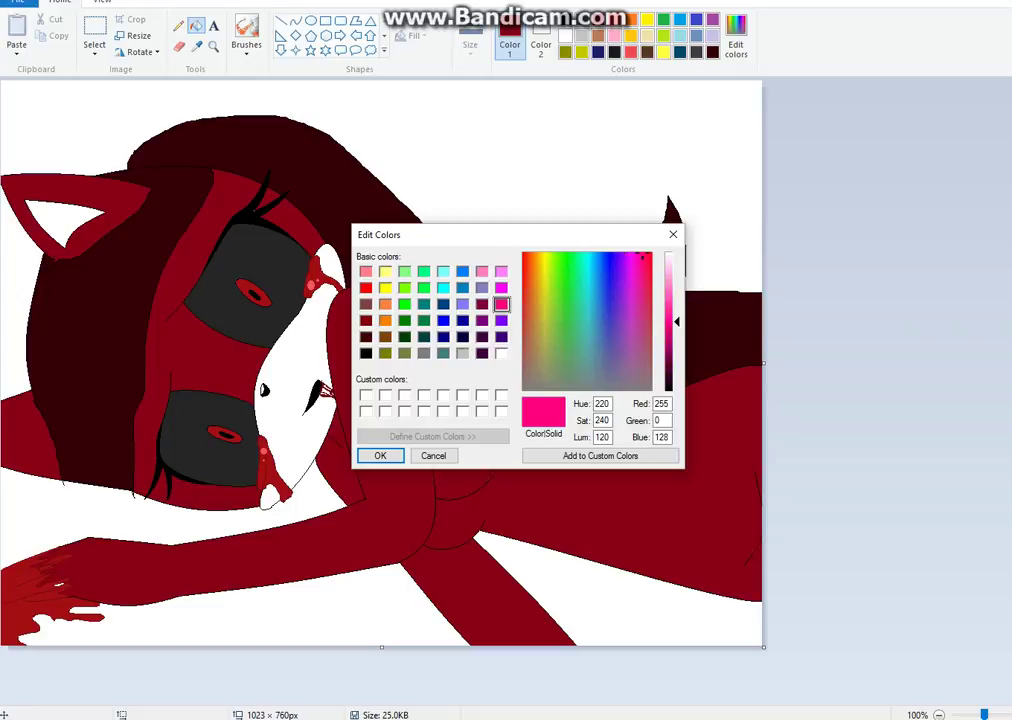
left_click(482, 303)
left_click(380, 455)
left_click(324, 390)
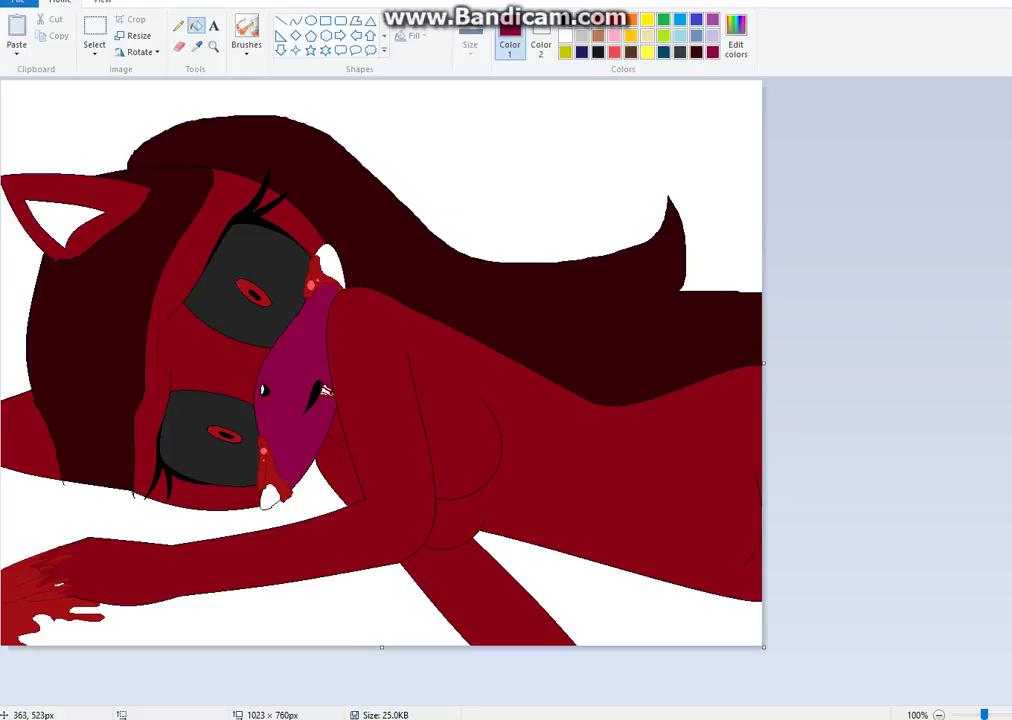
left_click(332, 267)
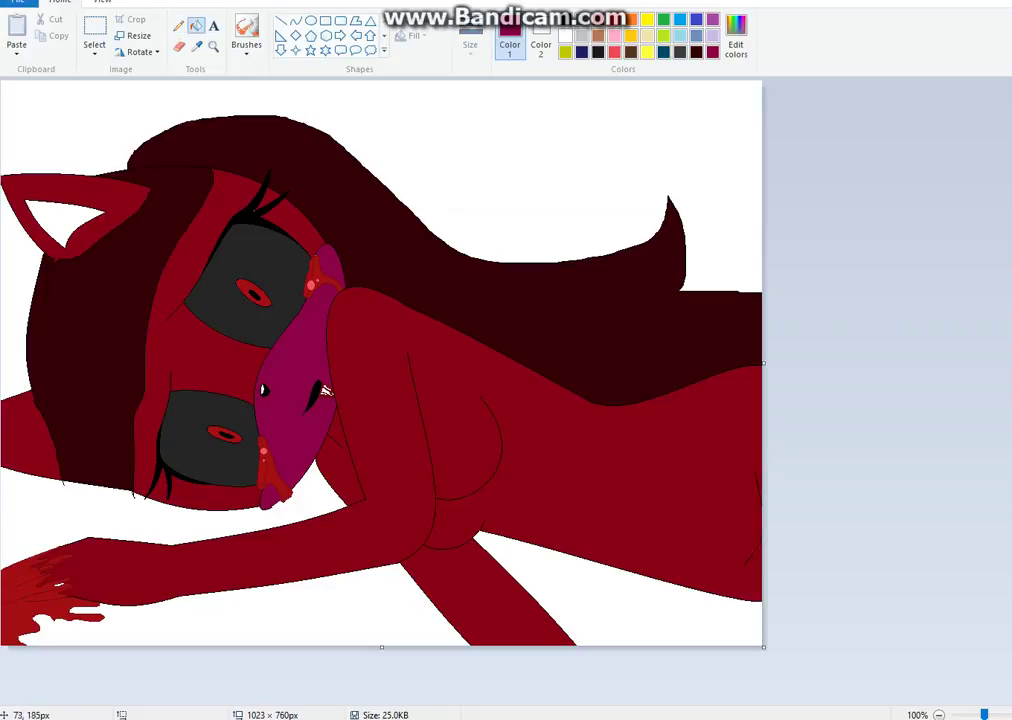
left_click(55, 219)
Draw the clothing edges on the body with a thin black pencil: neckline, sleeve cuffs, shirt hem and waistline.
left_click(178, 26)
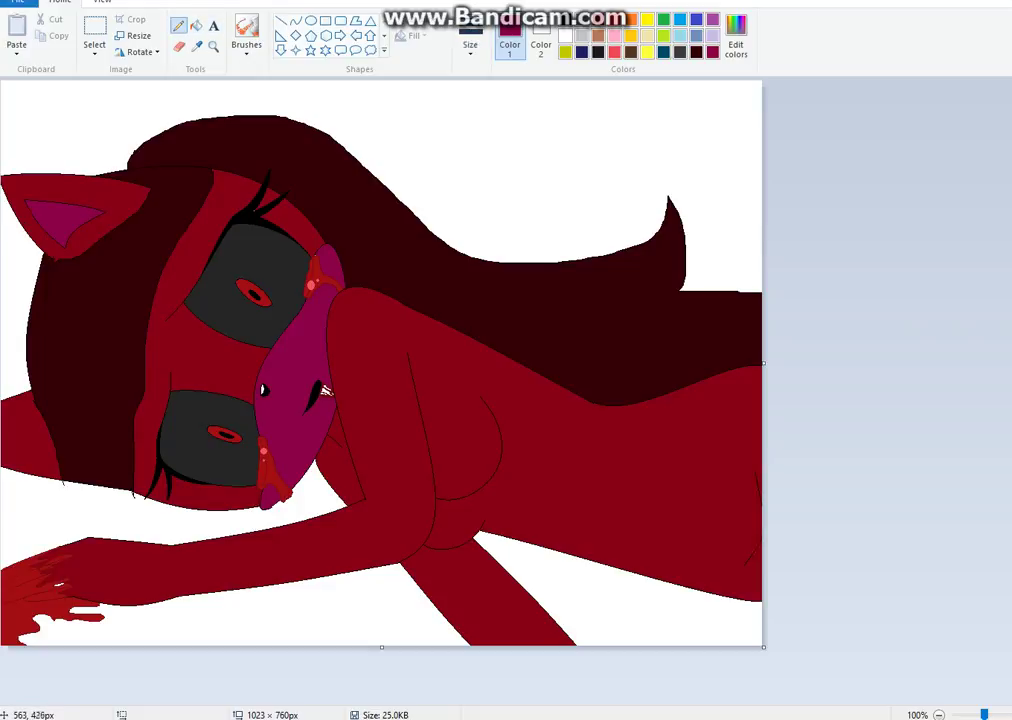
left_click(566, 19)
left_click(470, 42)
left_click(505, 77)
mouse_move(635, 572)
left_mouse_down()
mouse_move(687, 456)
mouse_move(683, 392)
left_mouse_up()
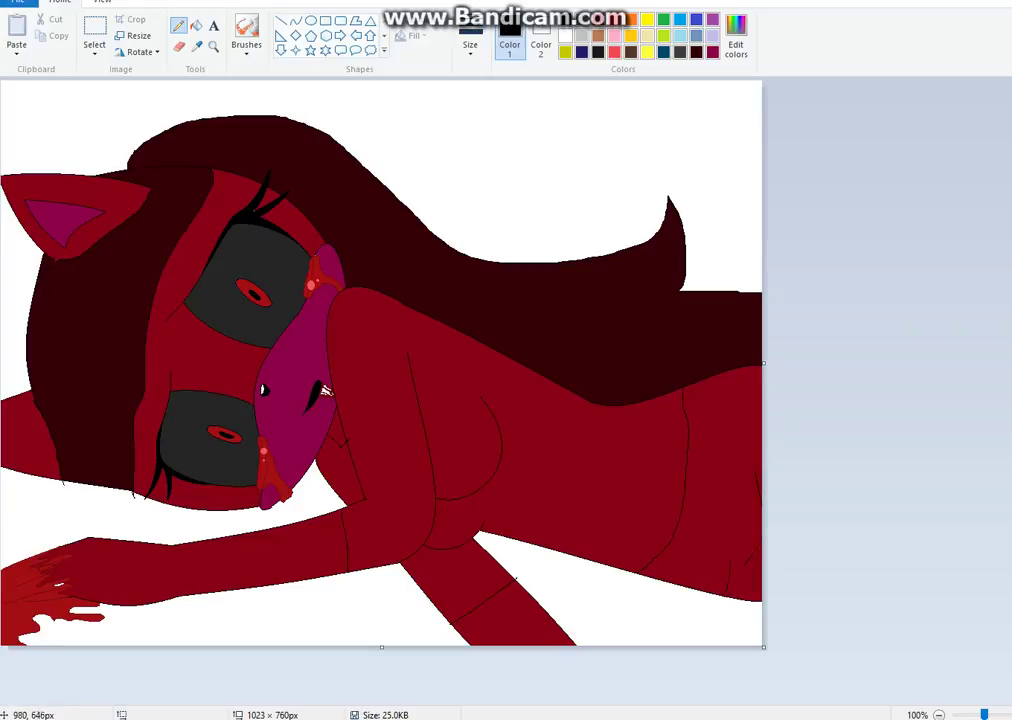
left_click_drag(735, 594, 740, 382)
Darken the palette purple to a deep shade and fill the shirt and its sleeves with it.
left_click(197, 26)
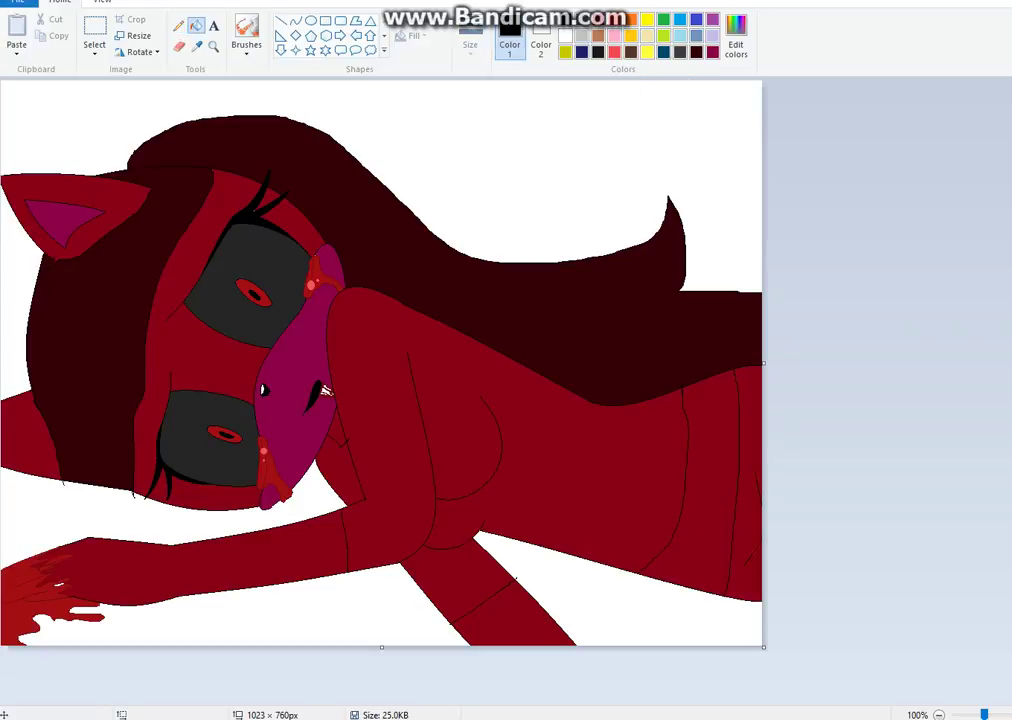
left_click(712, 20)
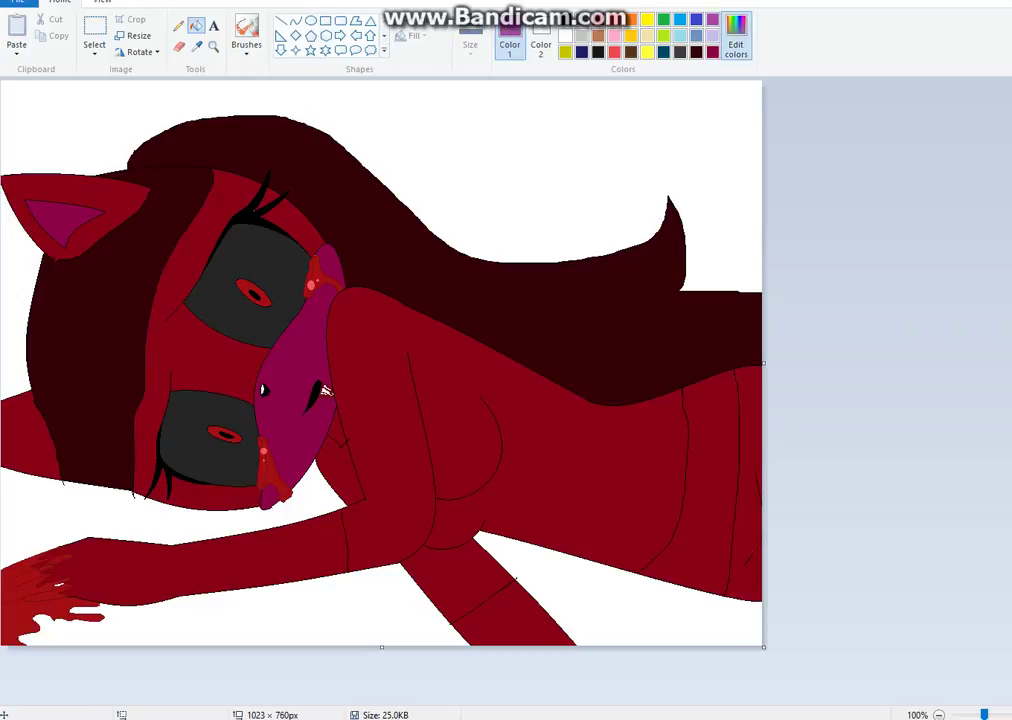
left_click(736, 36)
left_click(671, 351)
left_click_drag(671, 351, 671, 365)
left_click(383, 455)
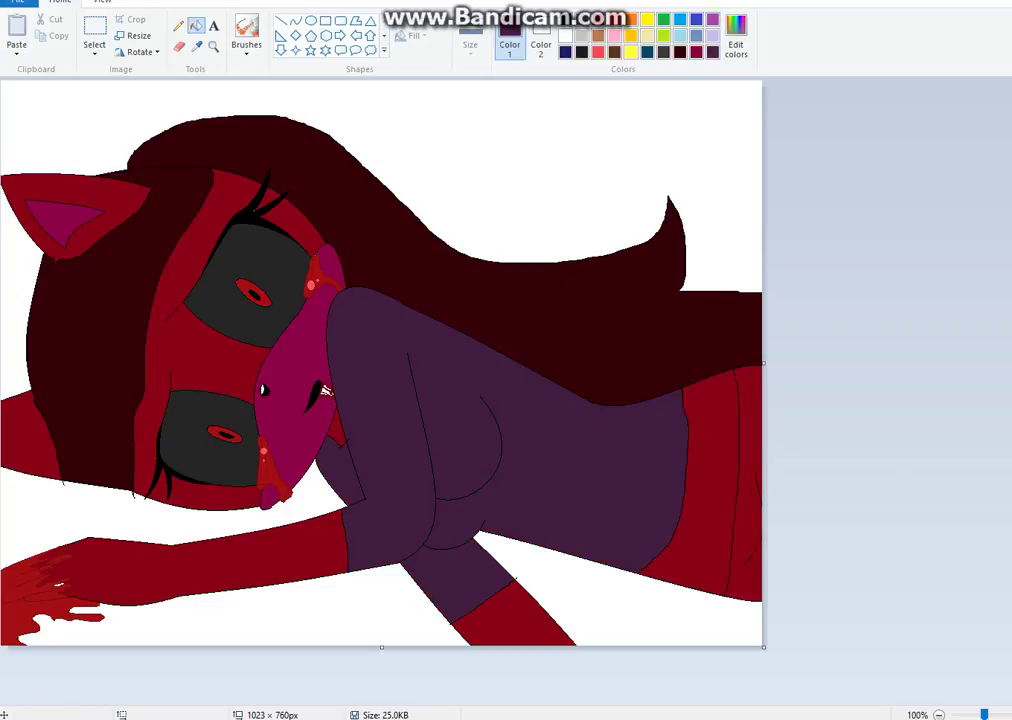
Sample the muzzle's dark magenta and fill the bare midriff with it.
left_click(196, 46)
left_click(316, 340)
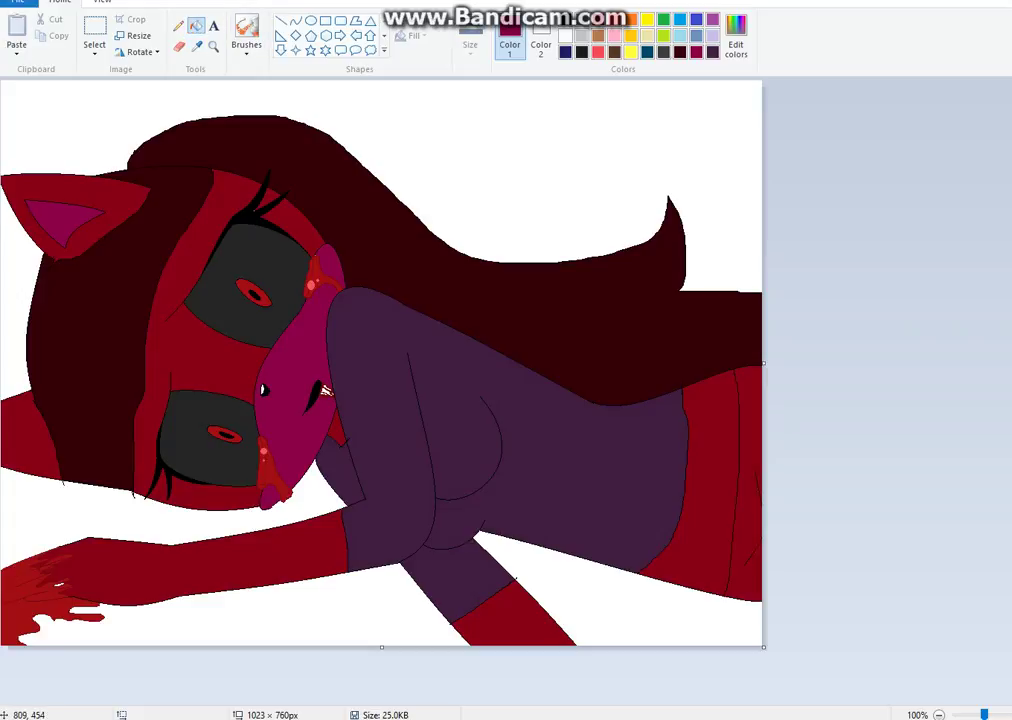
left_click(701, 432)
Mix a hot pink (RGB 255, 26, 140) and fill the inner ear, muzzle, cheek tufts and midriff with it.
left_click(736, 36)
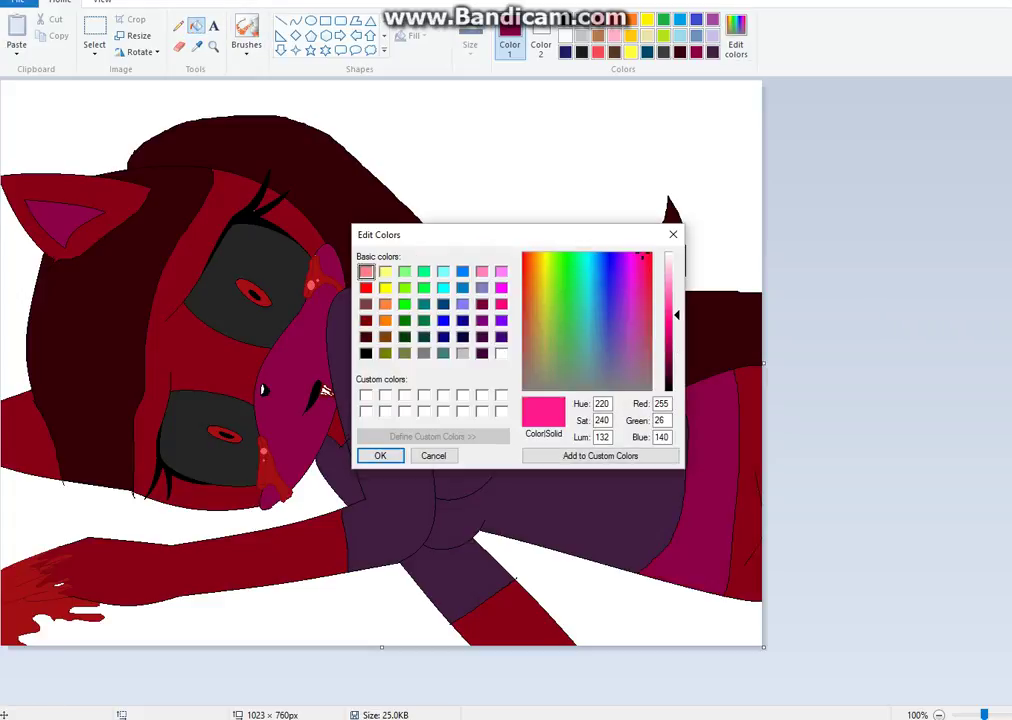
left_click(380, 455)
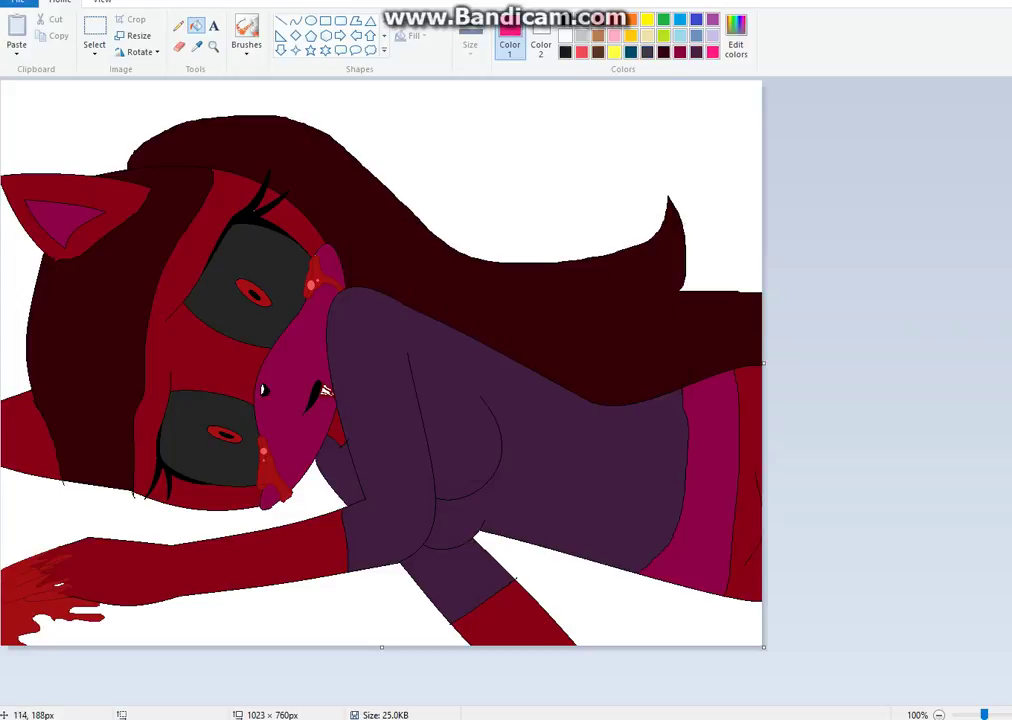
left_click(85, 216)
left_click(327, 290)
left_click(330, 265)
left_click(271, 492)
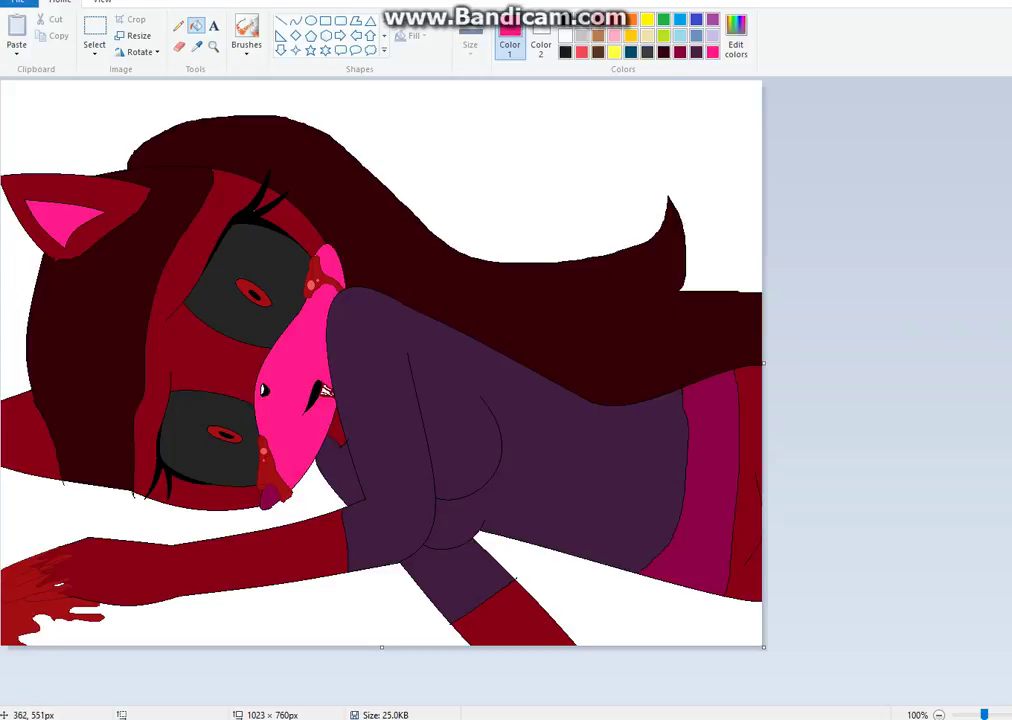
left_click(694, 473)
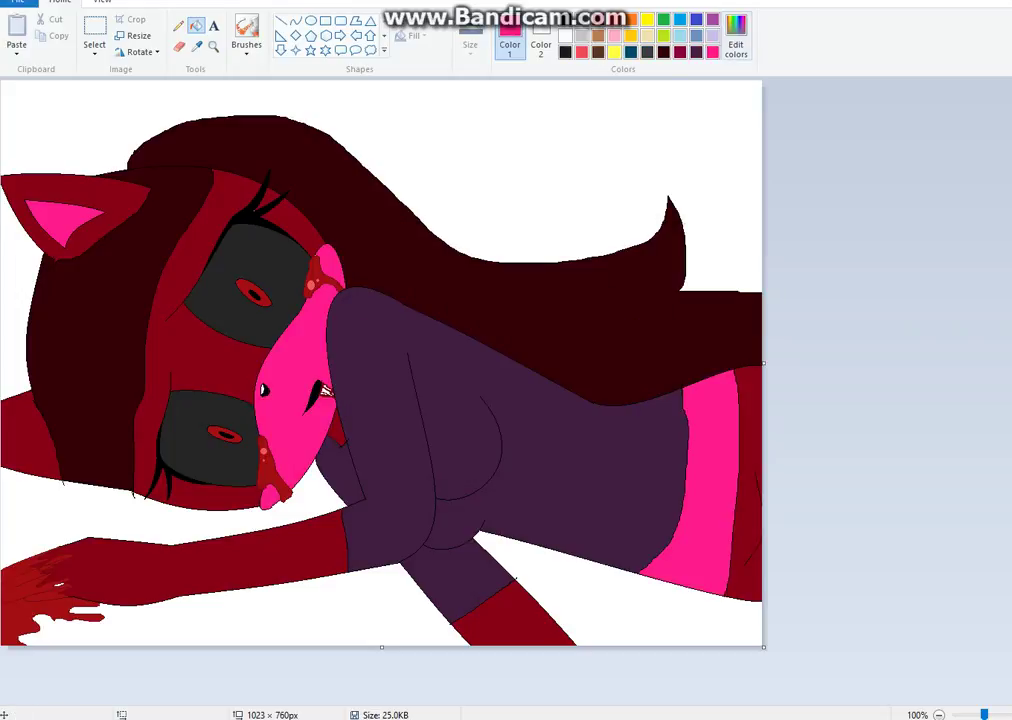
Choose a light pink and recolor the muzzle, cheek tufts, inner ear and midriff with it.
left_click(736, 44)
left_click(380, 455)
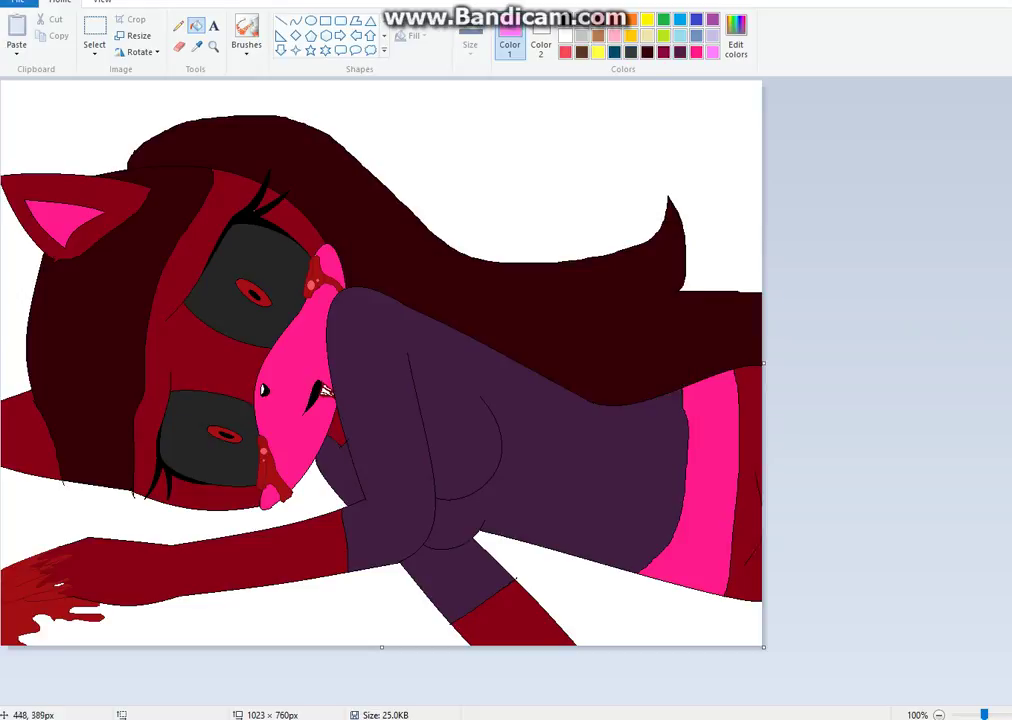
left_click(300, 340)
left_click(60, 226)
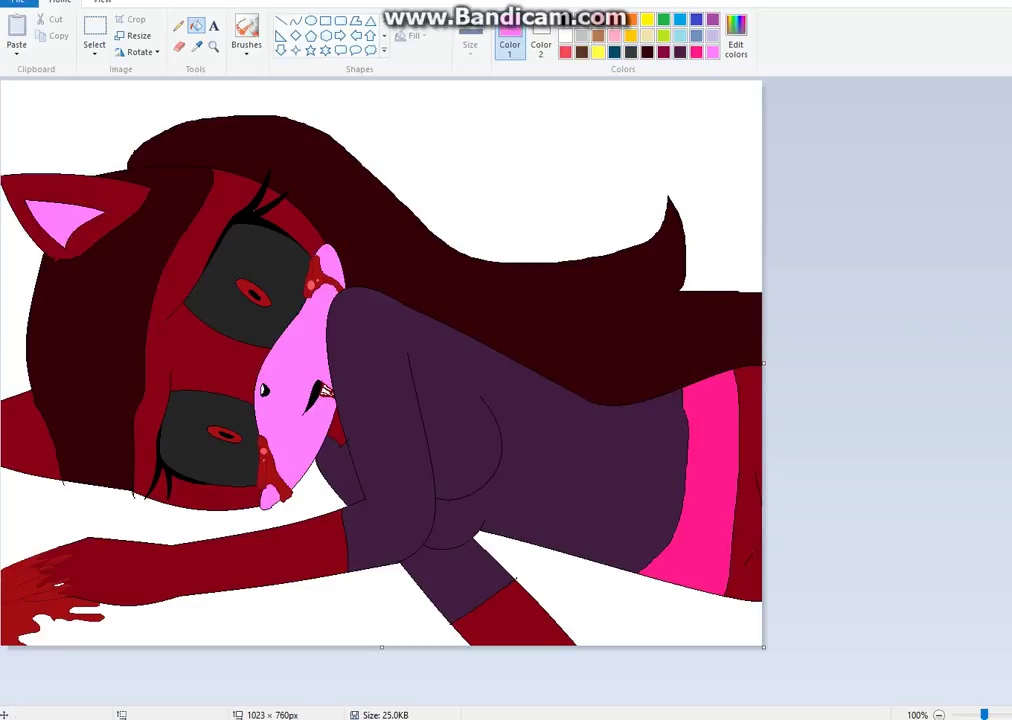
left_click(700, 480)
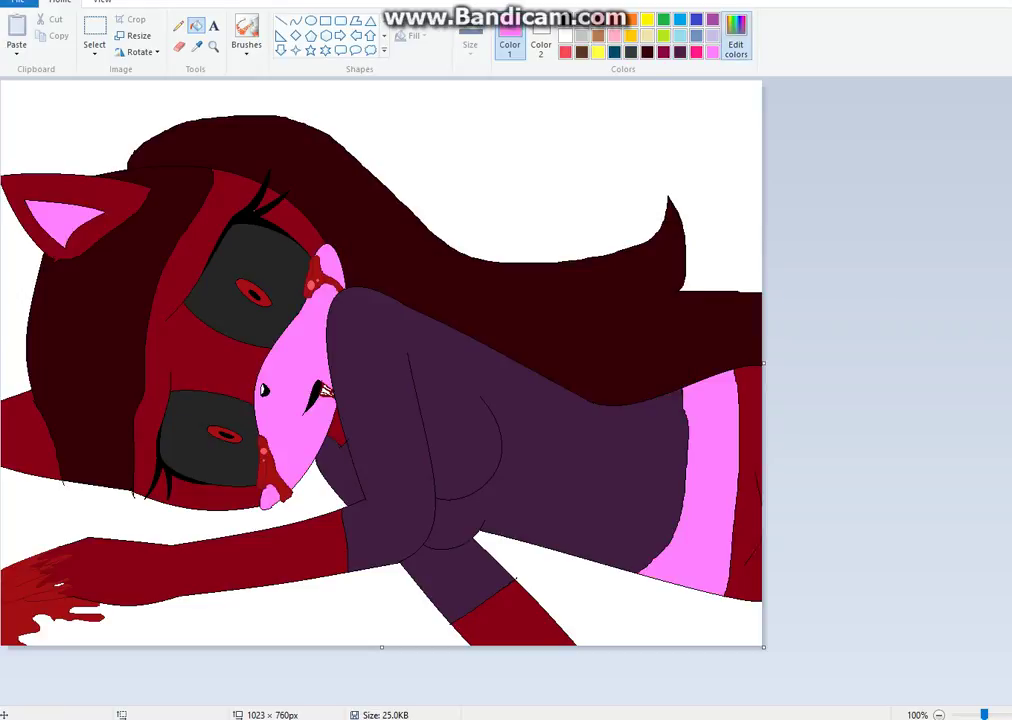
Choose a dark magenta from the basic colors and fill the garment below the waistline with it.
left_click(736, 37)
left_click(482, 304)
left_click(380, 456)
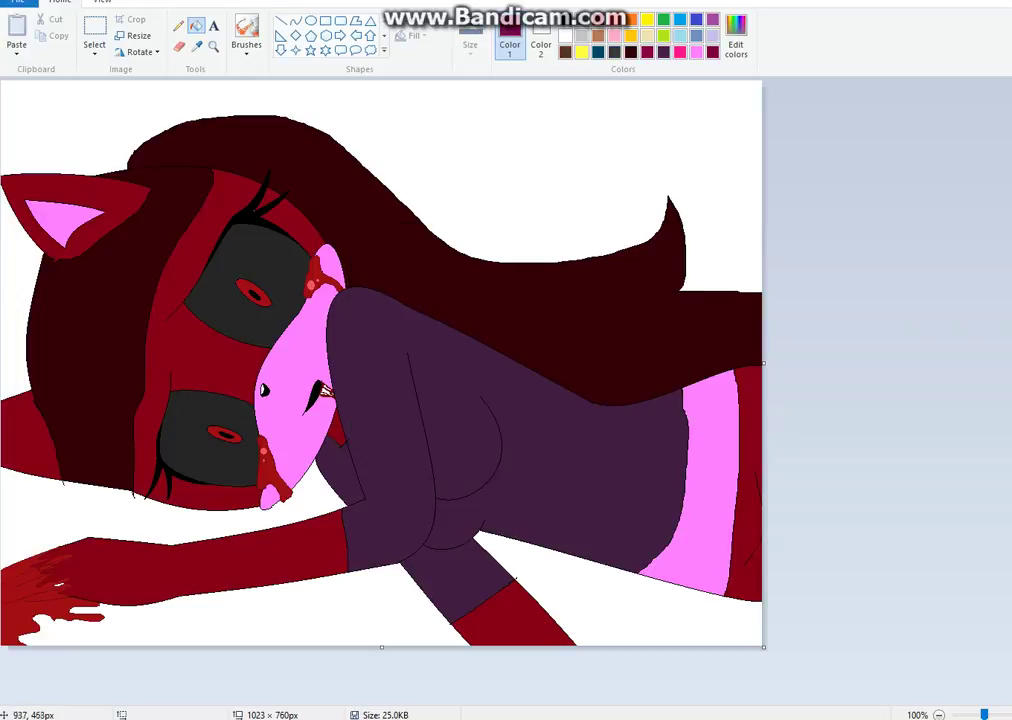
left_click(747, 425)
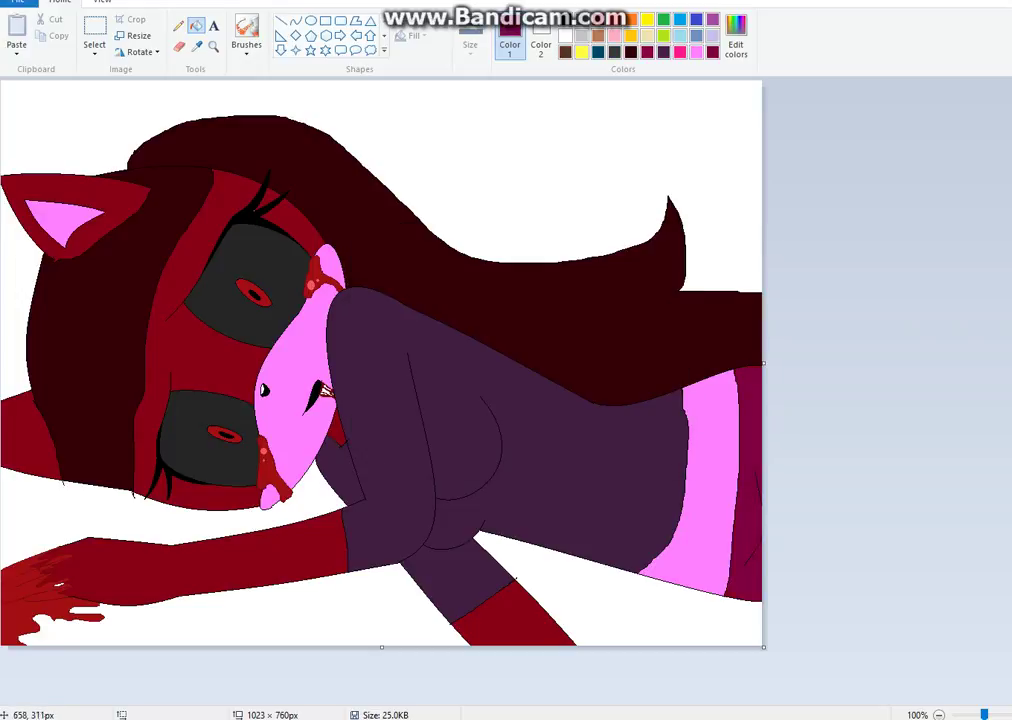
Draw light pink boundary lines across both forearms and fill the hand and lower arm areas beyond them with light pink.
left_click(697, 52)
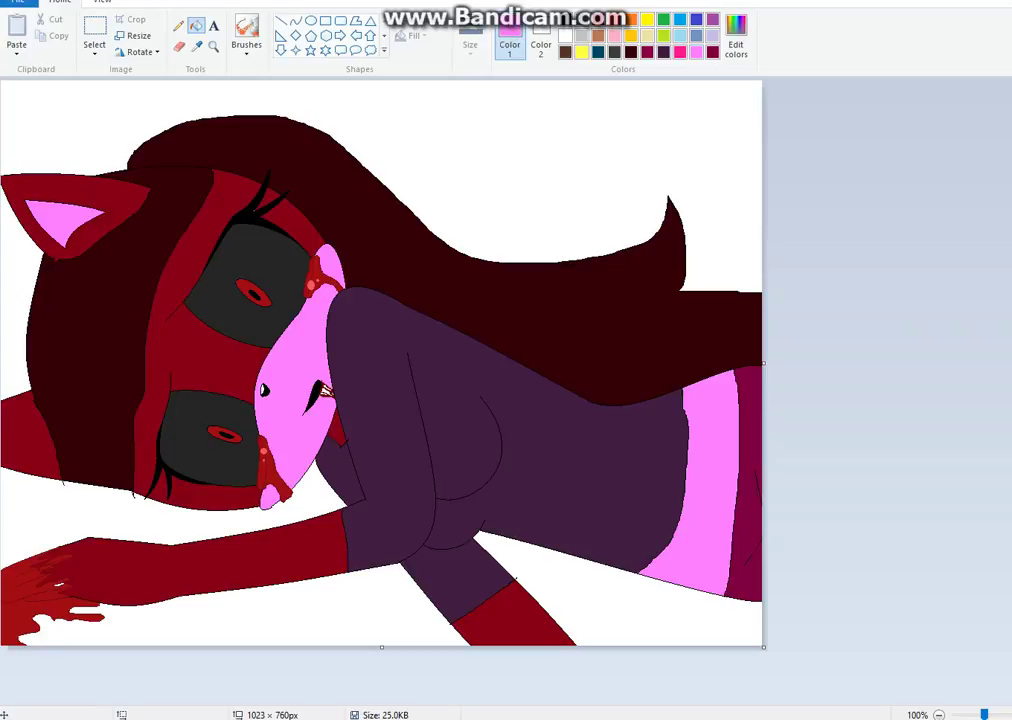
left_click(179, 26)
mouse_move(183, 546)
left_mouse_down()
mouse_move(243, 550)
mouse_move(245, 565)
mouse_move(275, 580)
left_mouse_up()
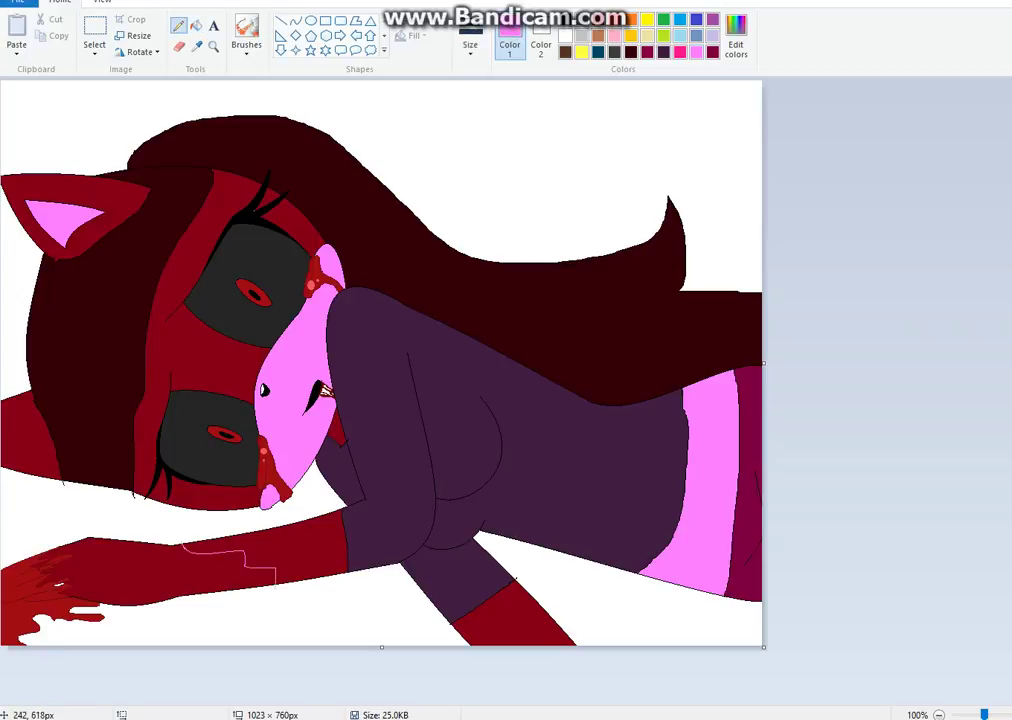
mouse_move(467, 636)
left_mouse_down()
mouse_move(476, 616)
mouse_move(535, 604)
left_mouse_up()
left_click(196, 25)
left_click(138, 569)
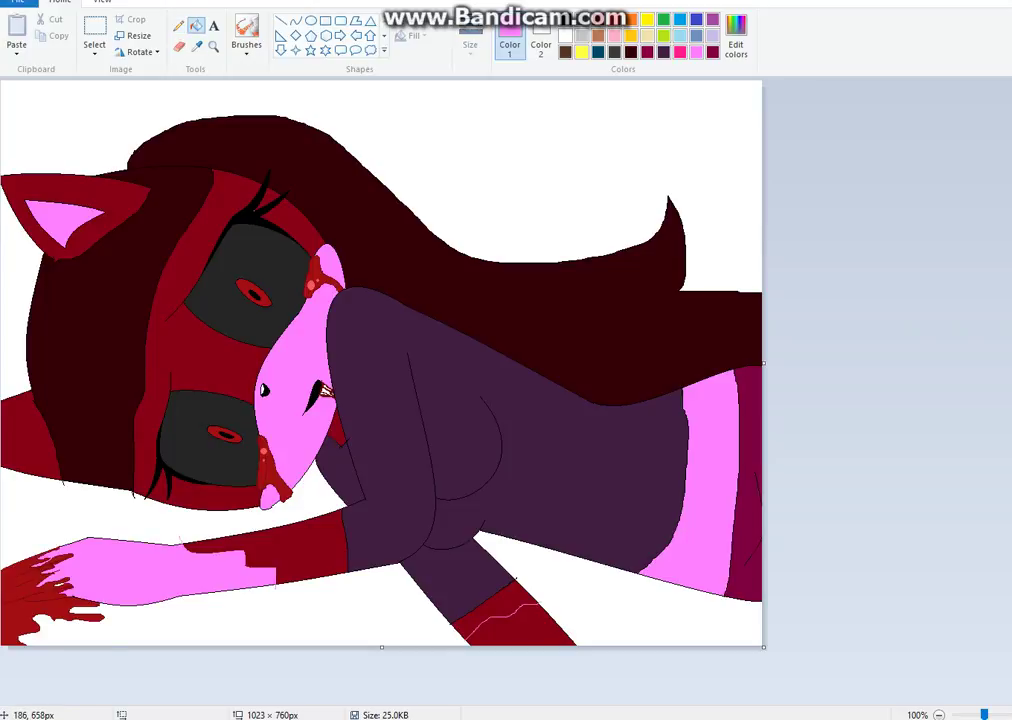
left_click(533, 633)
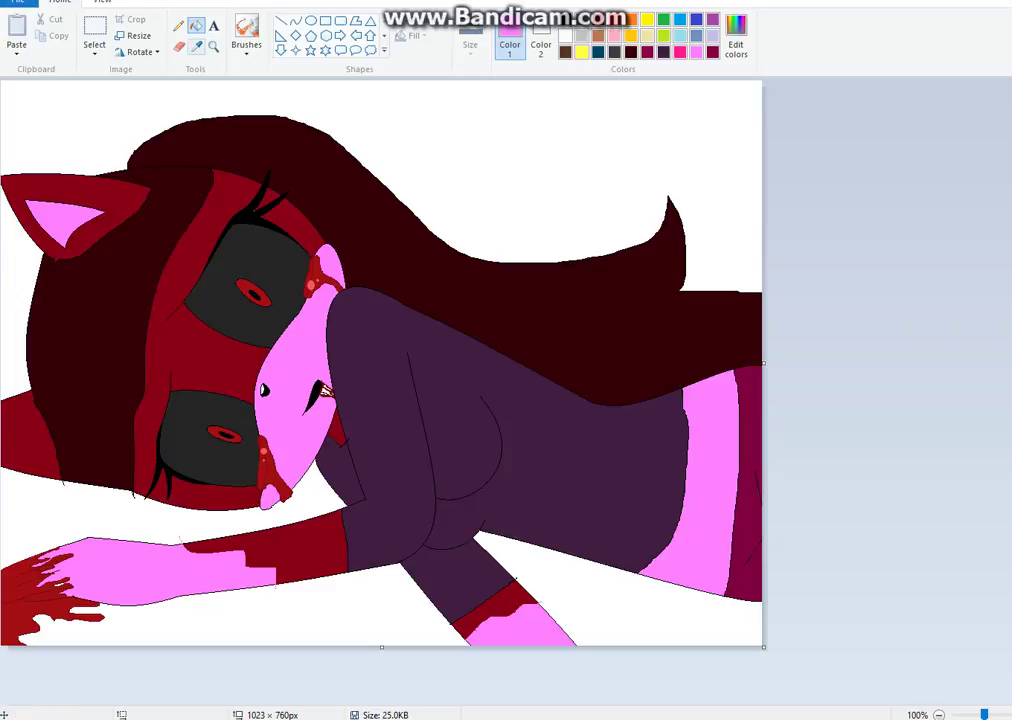
Fill the upper eye, including its iris and pupil, with solid black.
left_click(196, 47)
left_click(566, 19)
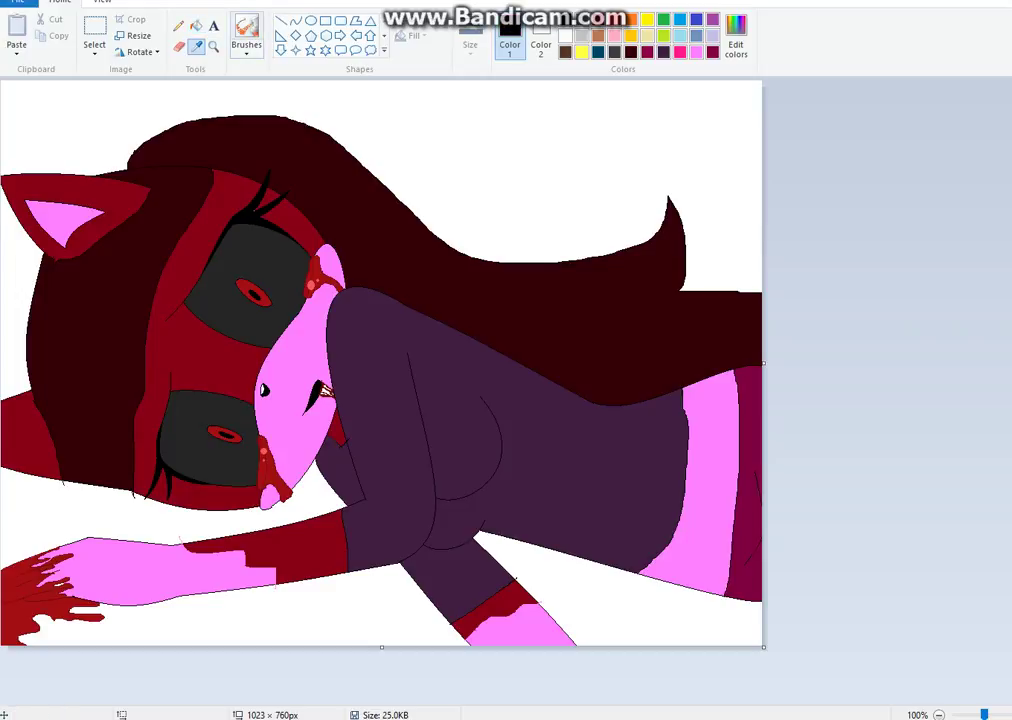
left_click(196, 25)
left_click(276, 294)
left_click(256, 299)
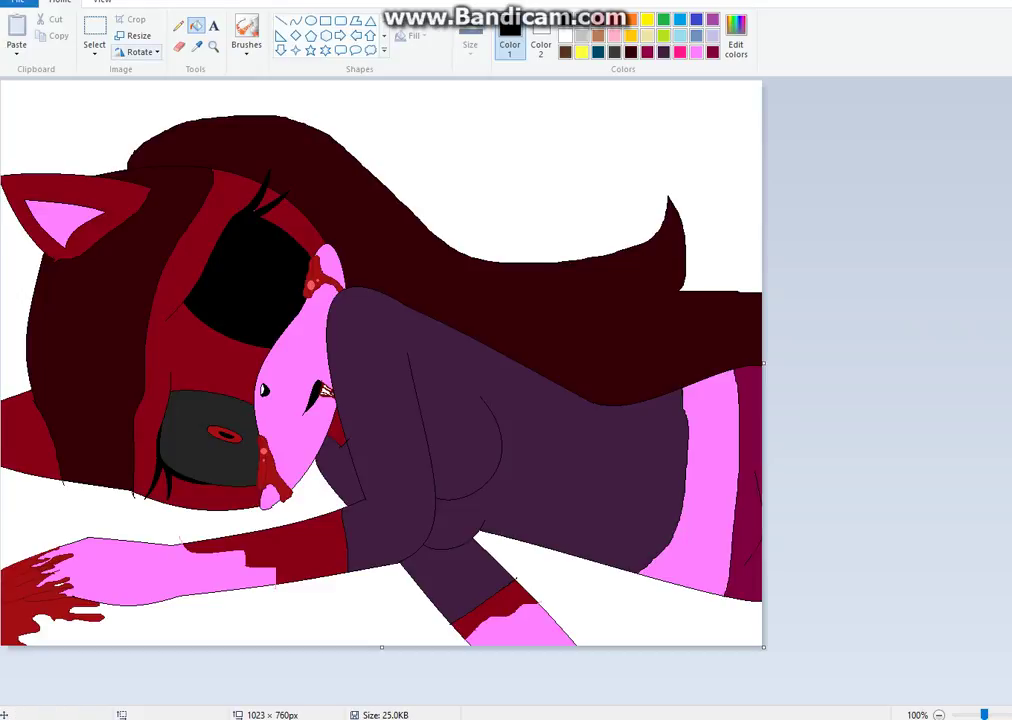
left_click(178, 26)
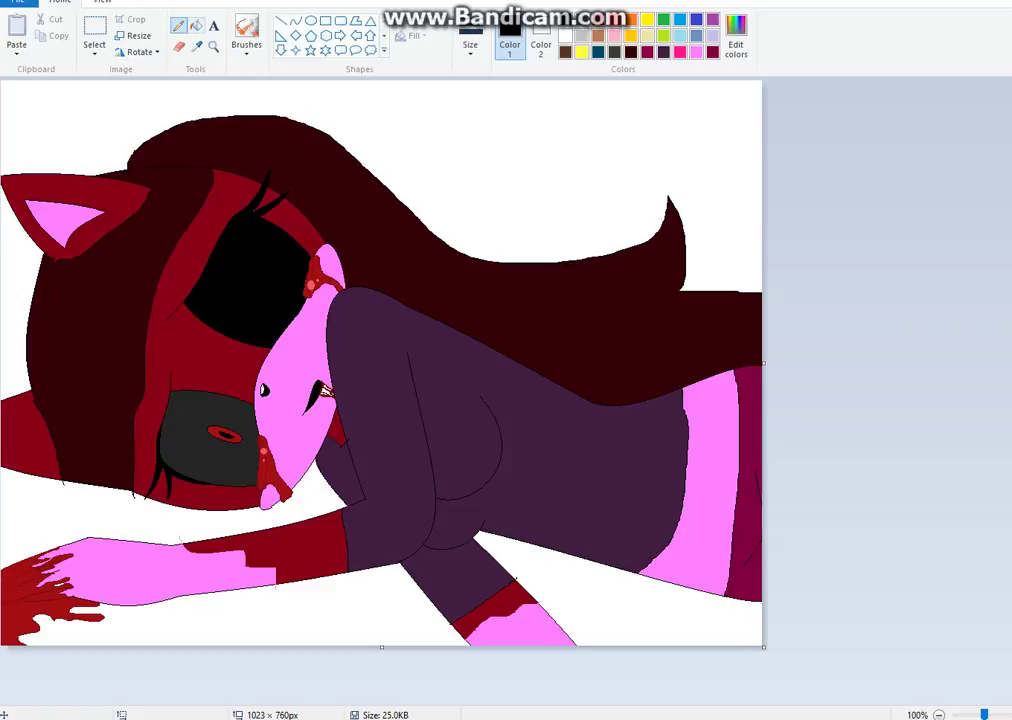
Mix a dark gray (RGB 96, 96, 96) and fill the white background around the hair, ear and head with it.
left_click(196, 25)
left_click(582, 19)
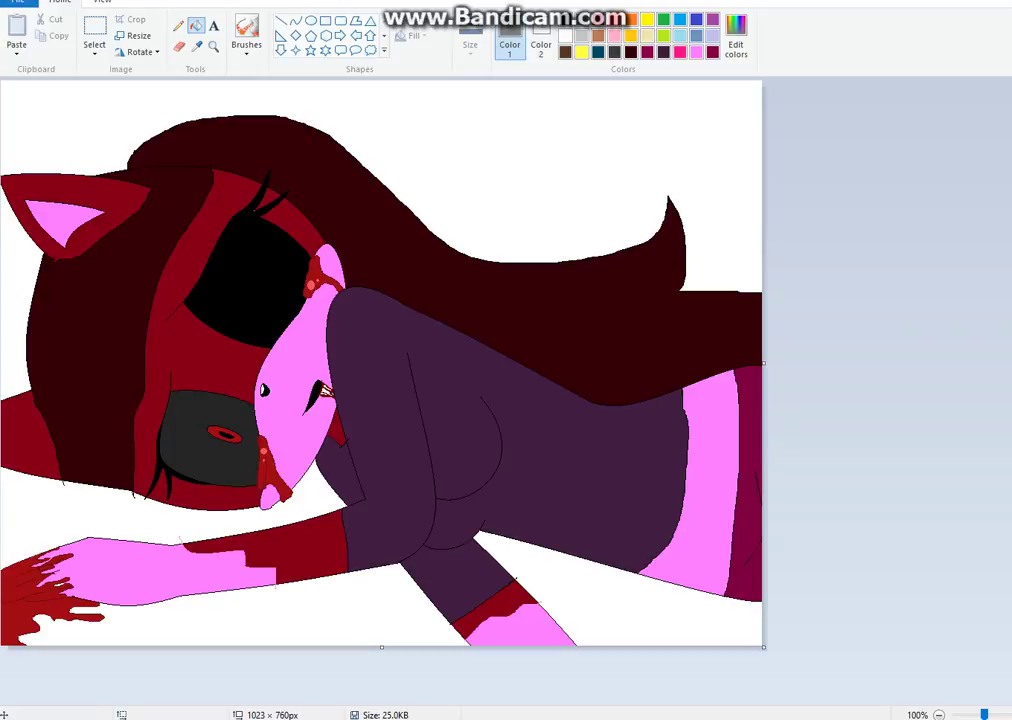
left_click(736, 36)
left_click(675, 338)
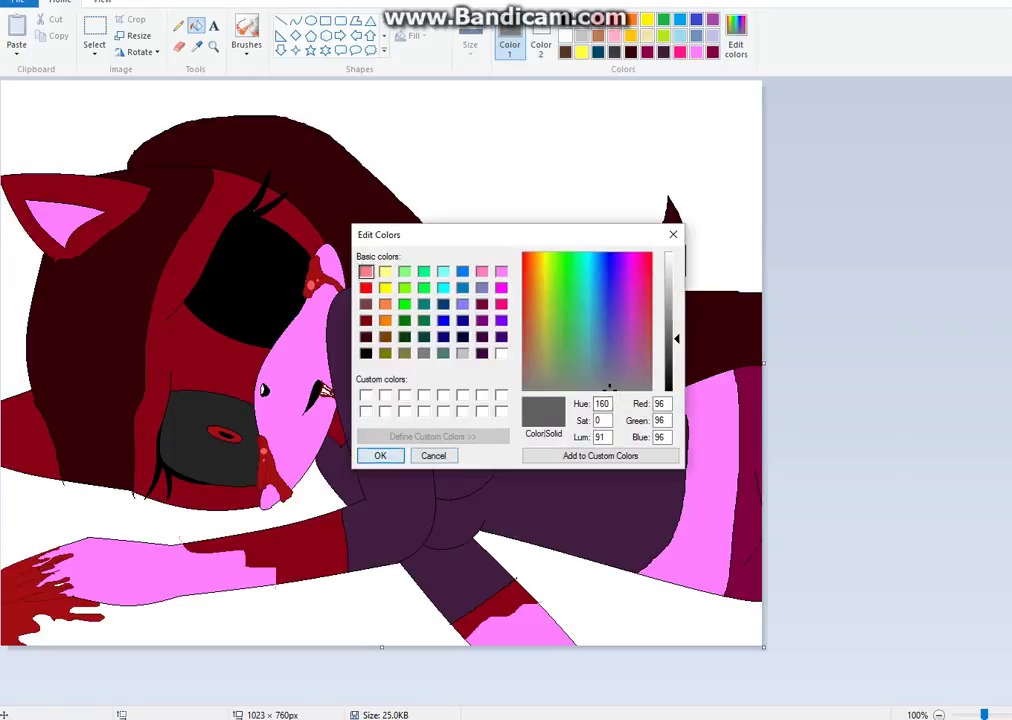
left_click(380, 455)
left_click(589, 173)
left_click(290, 485)
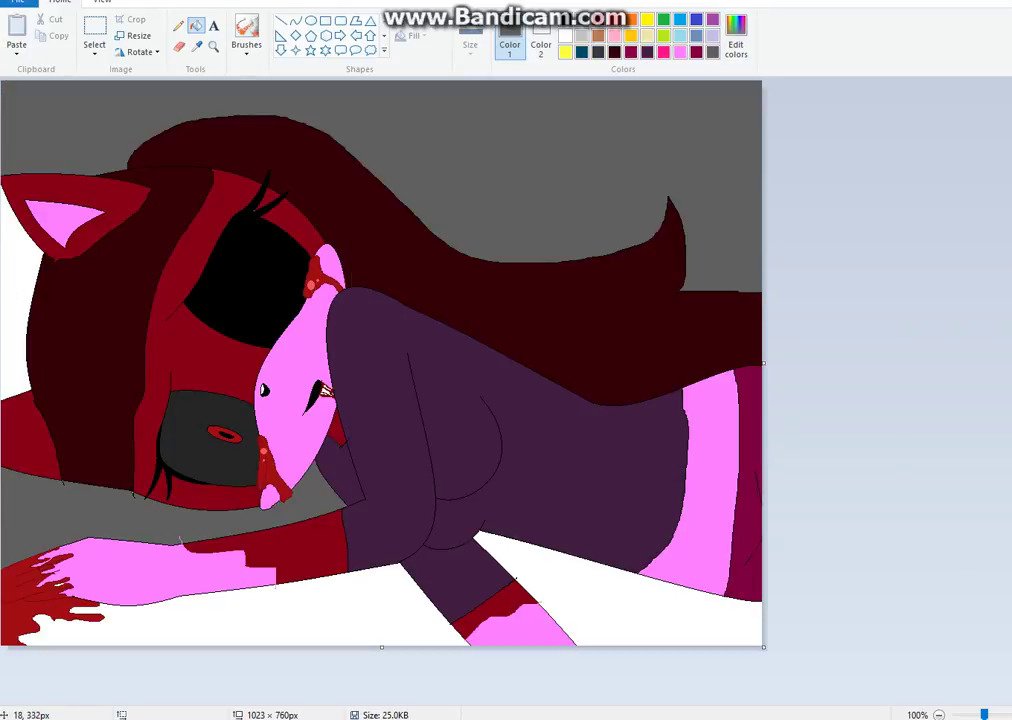
left_click(13, 320)
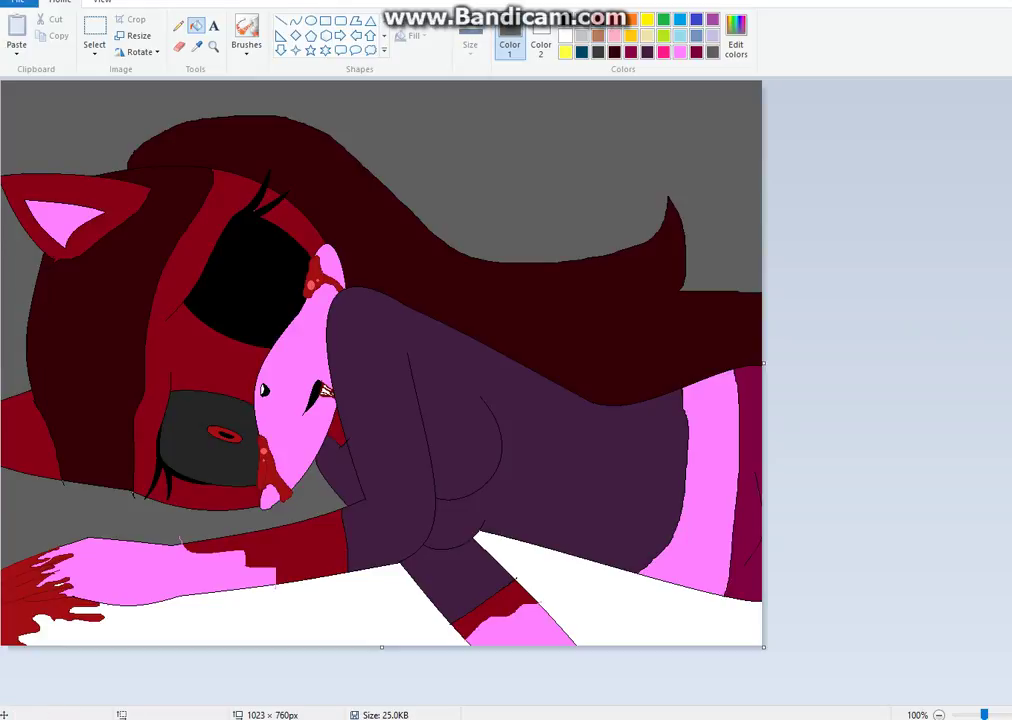
Mix a dark brown (RGB 75, 47, 31) and fill the floor below the body and the gap between face and arm.
left_click(598, 36)
left_click(736, 36)
left_click_drag(675, 317, 675, 361)
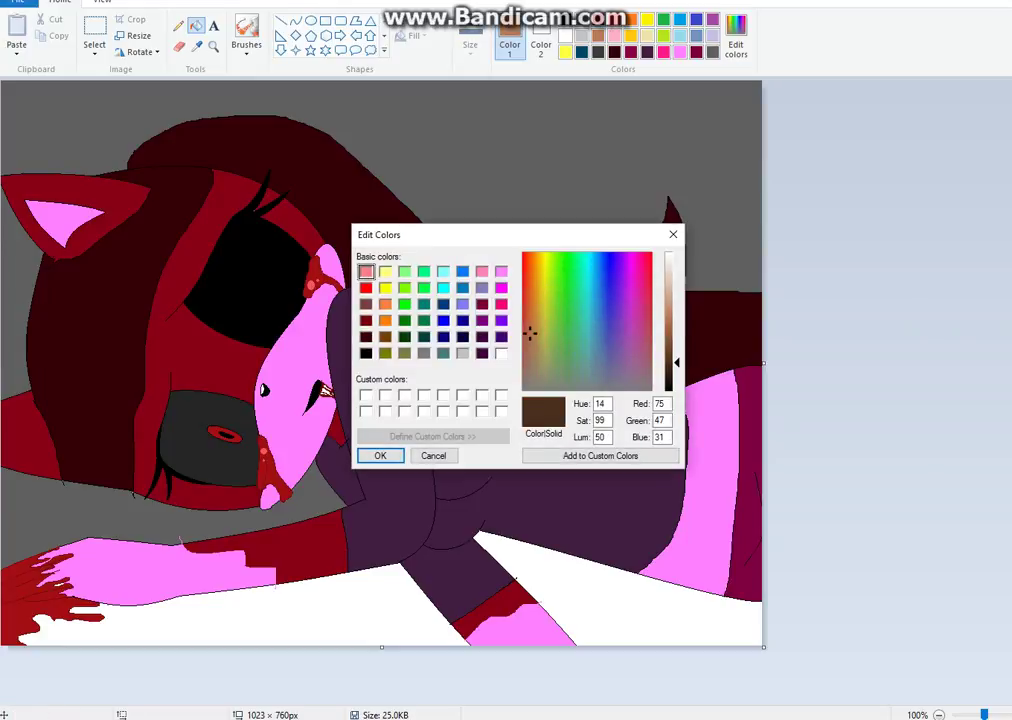
left_click(381, 455)
left_click(420, 612)
left_click(553, 592)
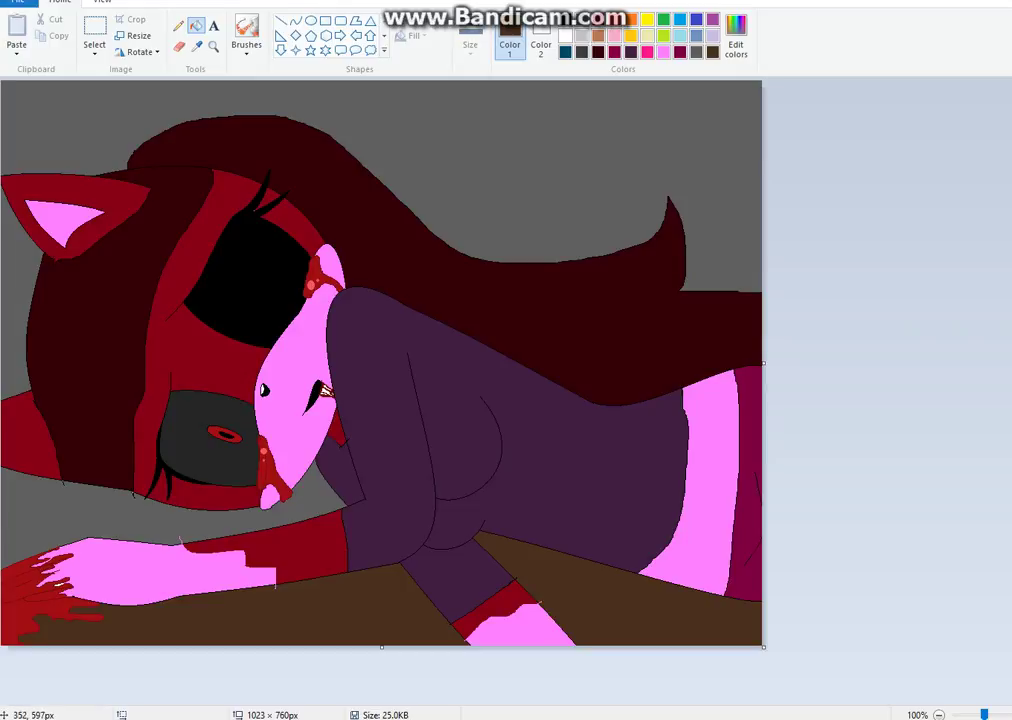
left_click(280, 505)
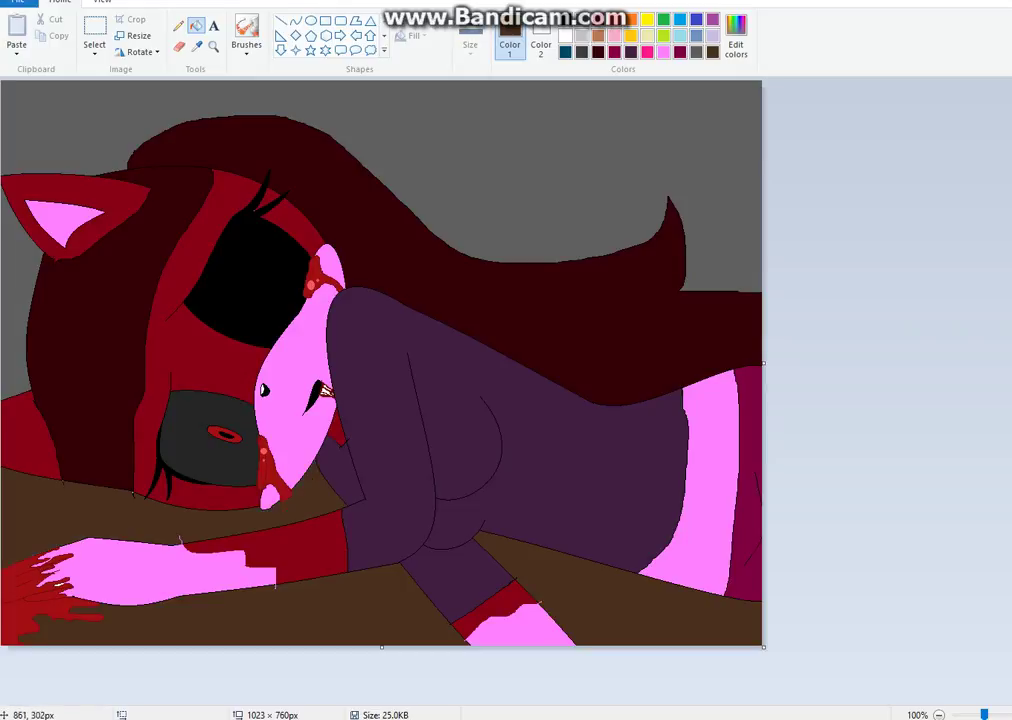
Draw a small round pupil outline in white with a thicker pencil inside the black upper eye.
left_click(178, 26)
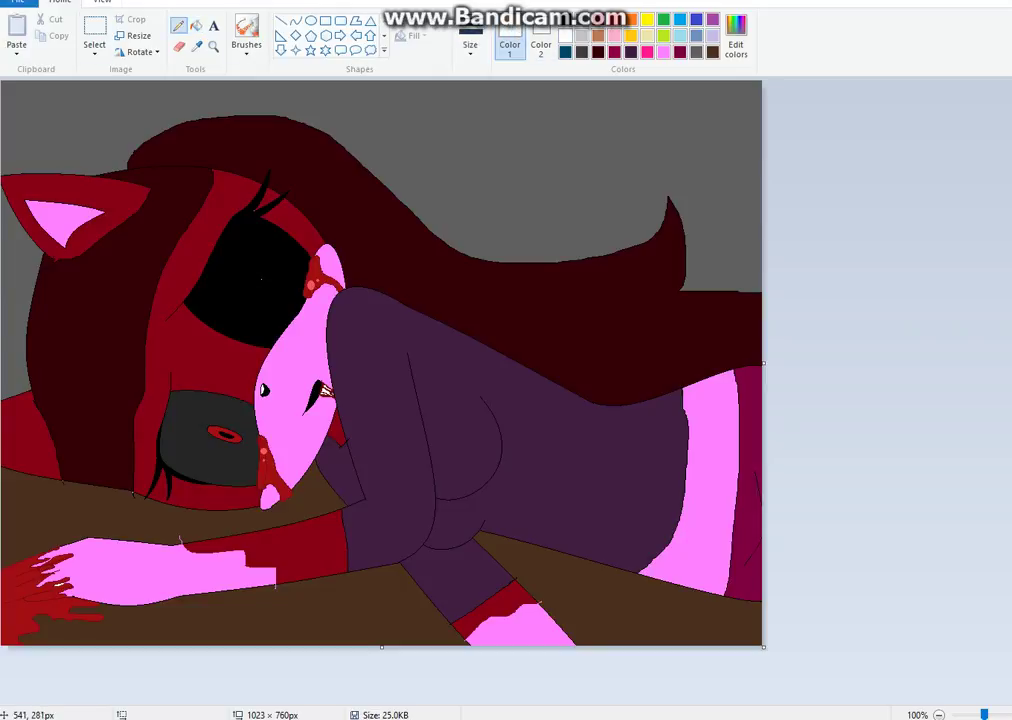
left_click(213, 45)
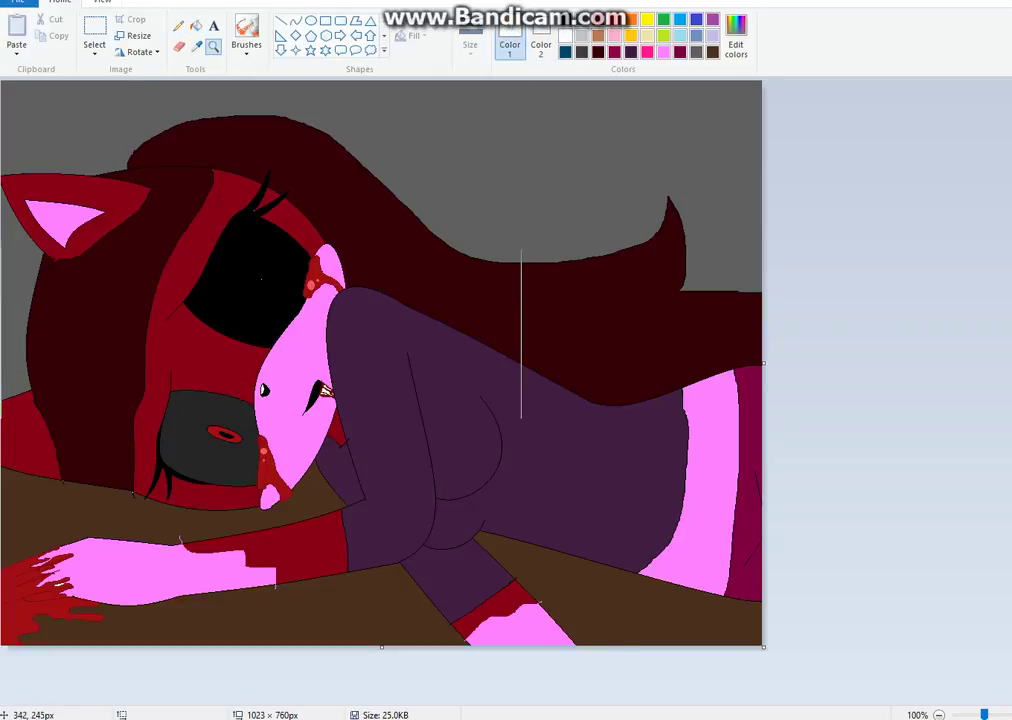
left_click(344, 225)
left_click(536, 306)
left_click(178, 26)
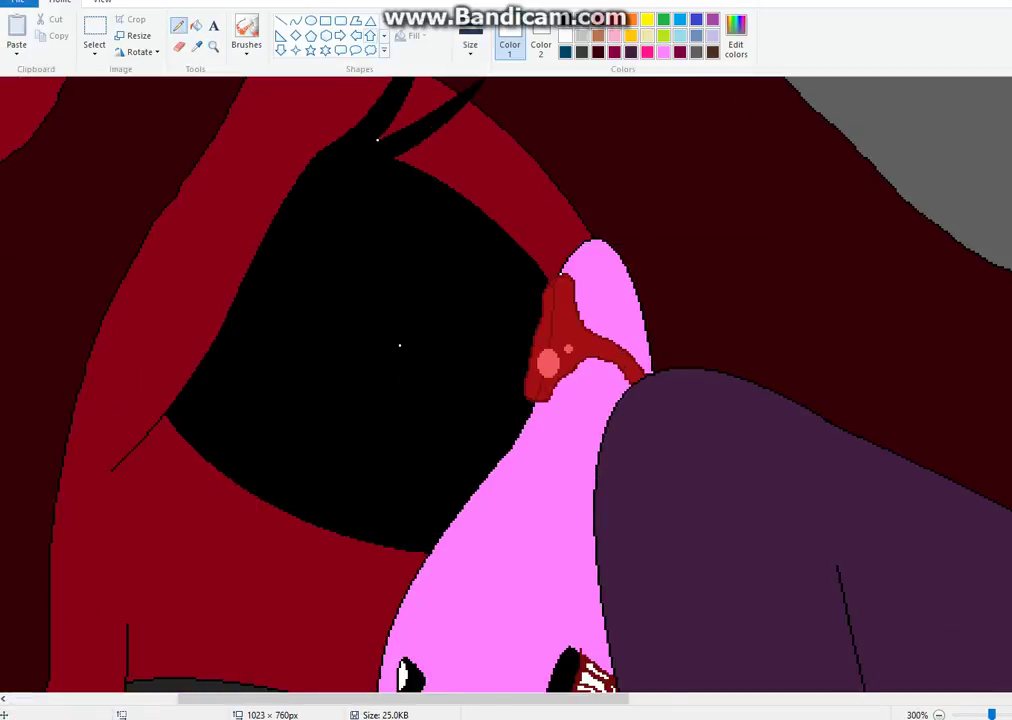
left_click(470, 45)
left_click(399, 345)
mouse_move(388, 345)
left_mouse_down()
mouse_move(377, 308)
mouse_move(420, 297)
mouse_move(418, 360)
left_mouse_up()
Fill the inside of the pupil outline in the upper eye with white.
left_click(195, 26)
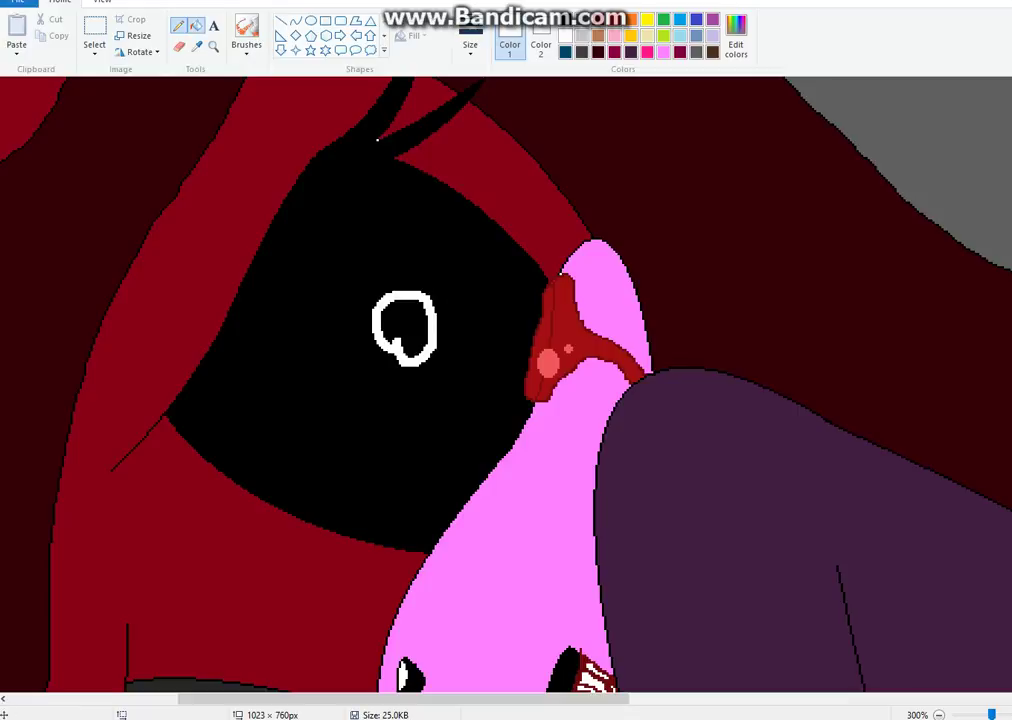
left_click(405, 330)
left_click(178, 26)
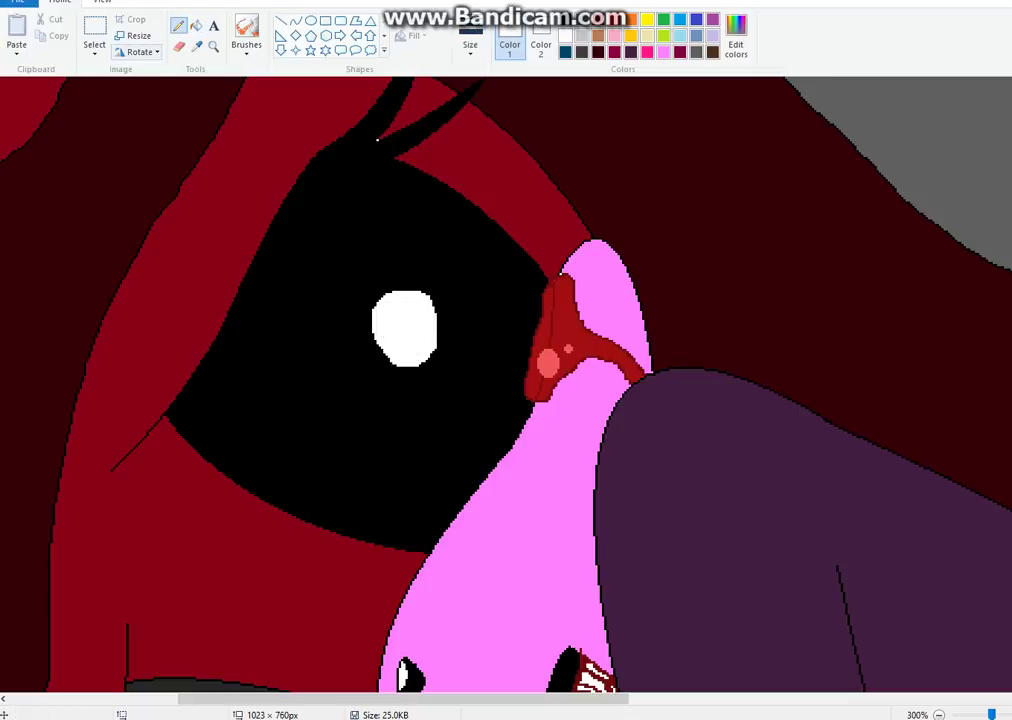
left_click(102, 2)
left_click(47, 38)
left_click(47, 38)
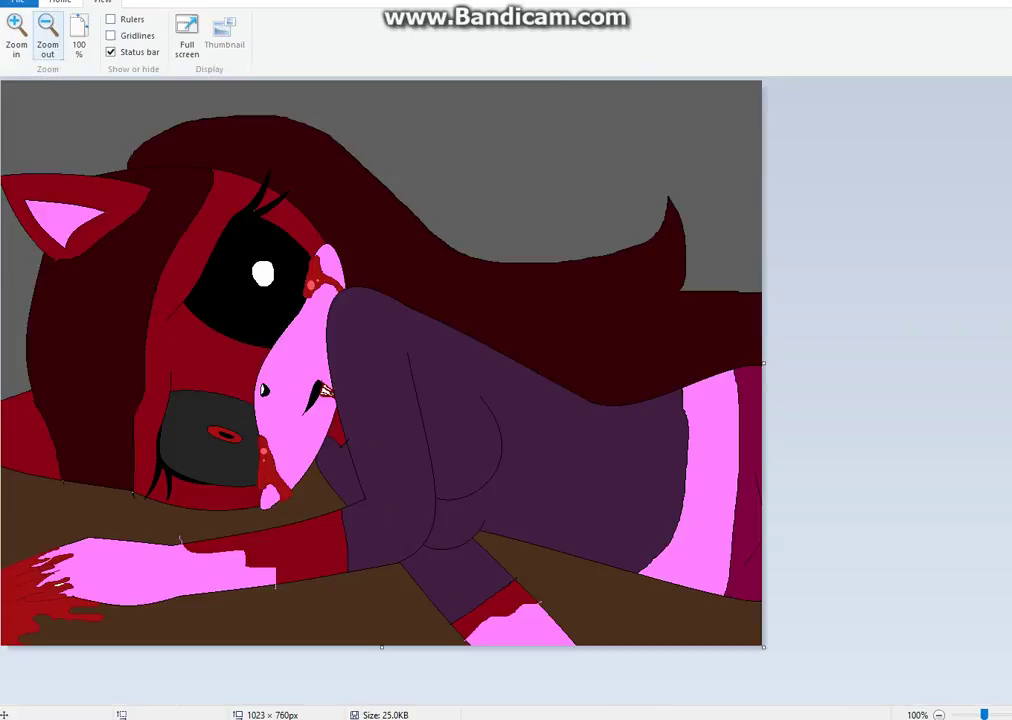
left_click(60, 2)
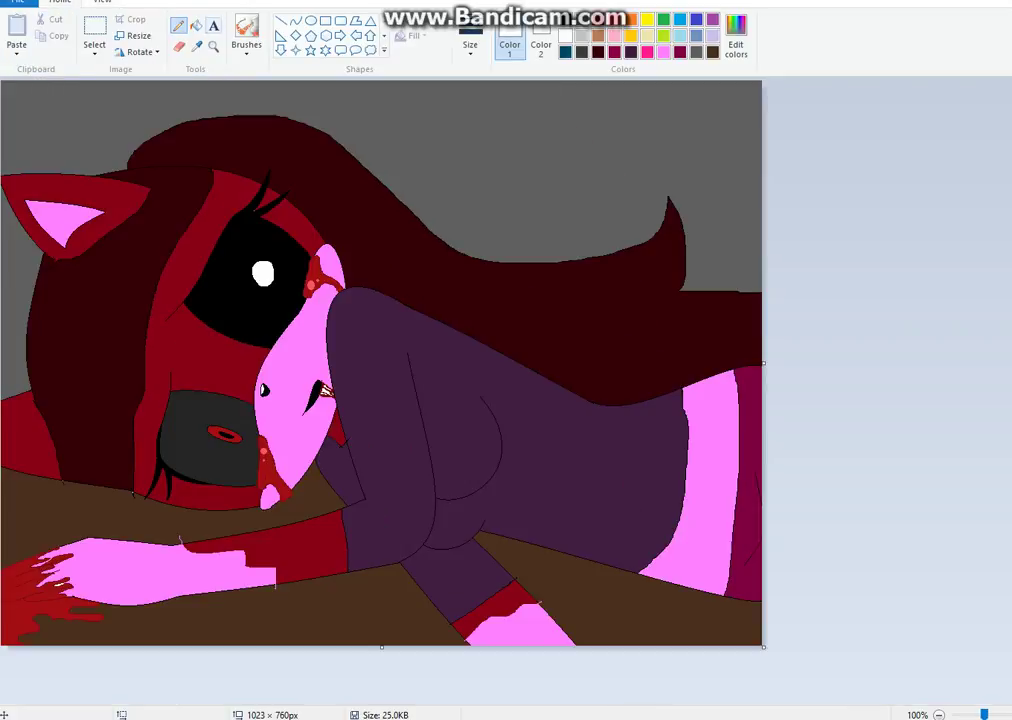
Add the text "nightmare" in black 48-point italics on the gray background above the hair.
left_click(213, 25)
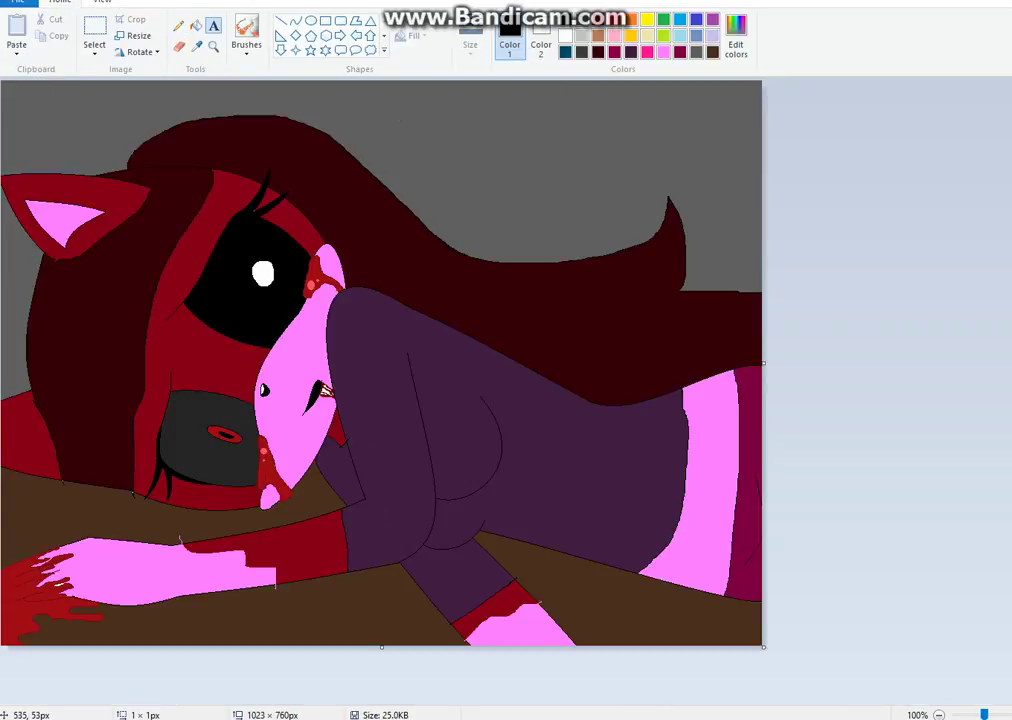
left_click(397, 86)
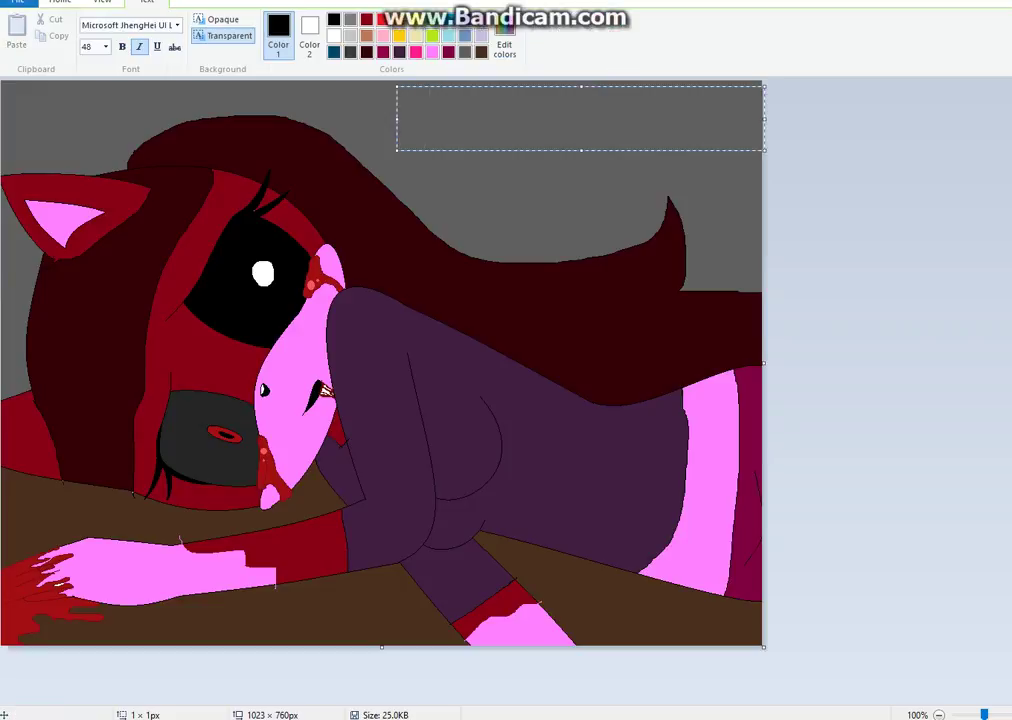
type("night")
key("ctrl+z")
type("nightmare")
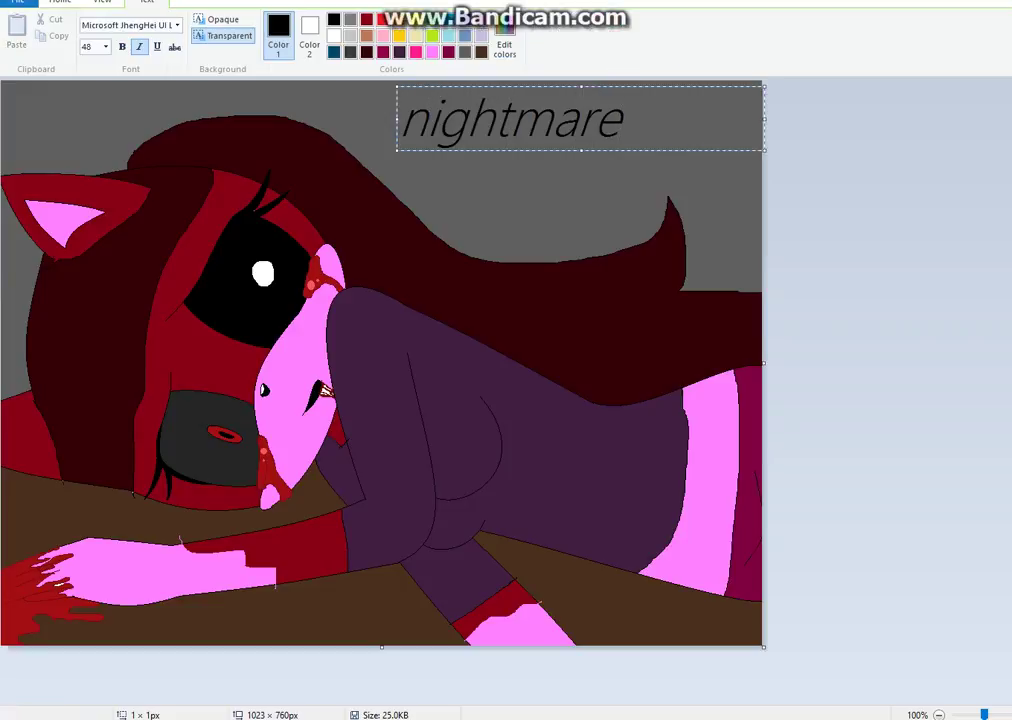
left_click(622, 262)
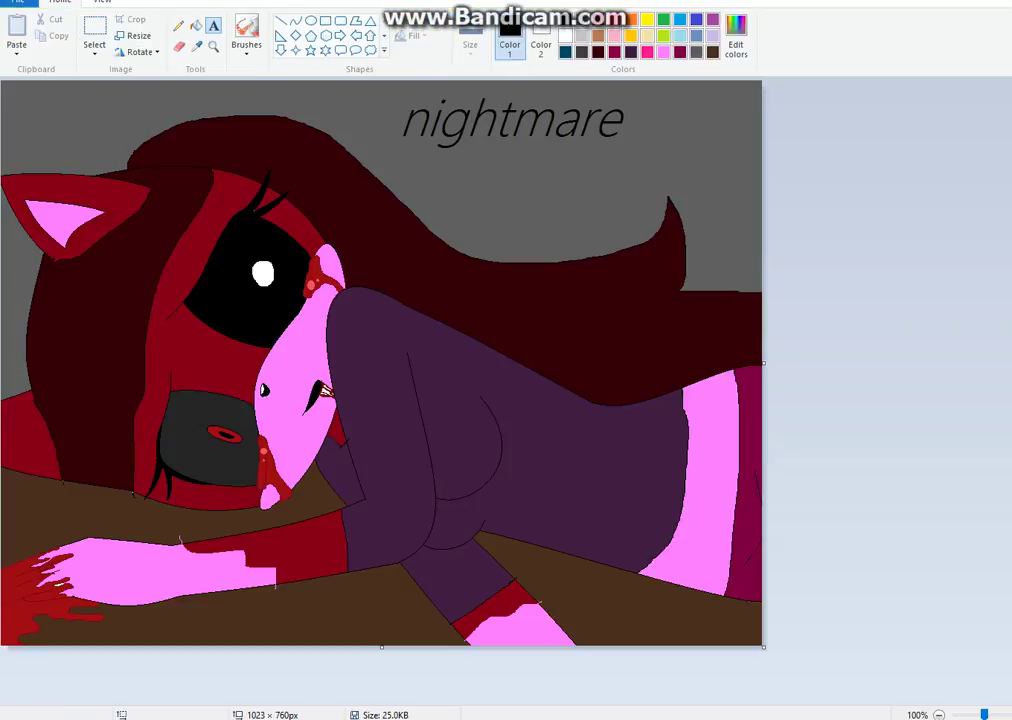
left_click(178, 25)
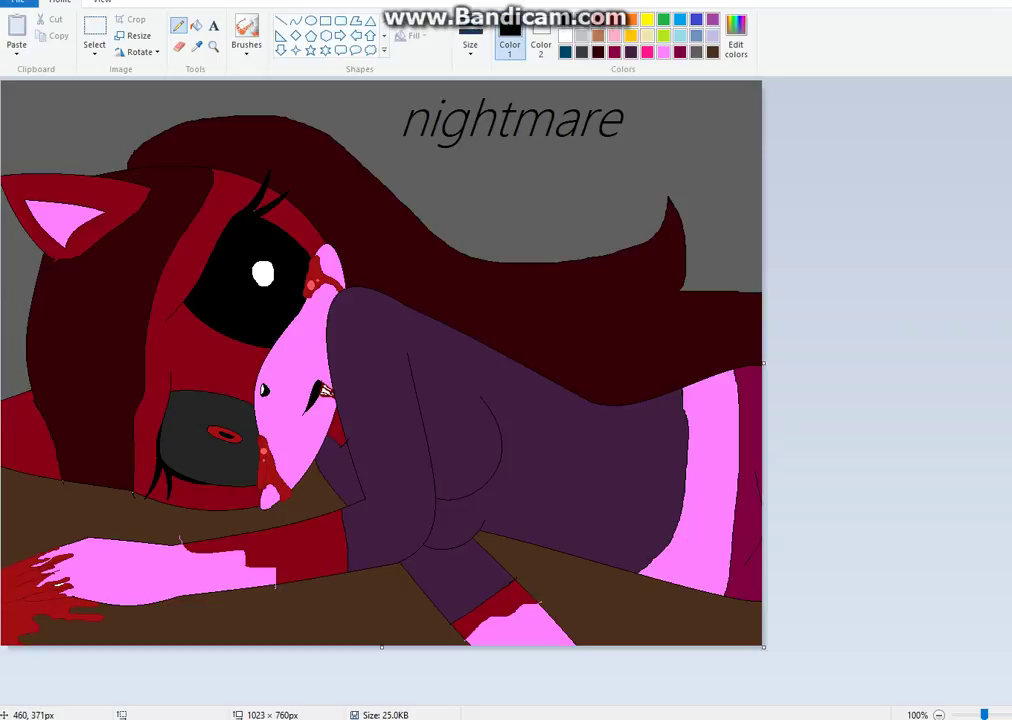
left_click_drag(344, 351, 405, 378)
key("ctrl+z")
key("alt+Tab")
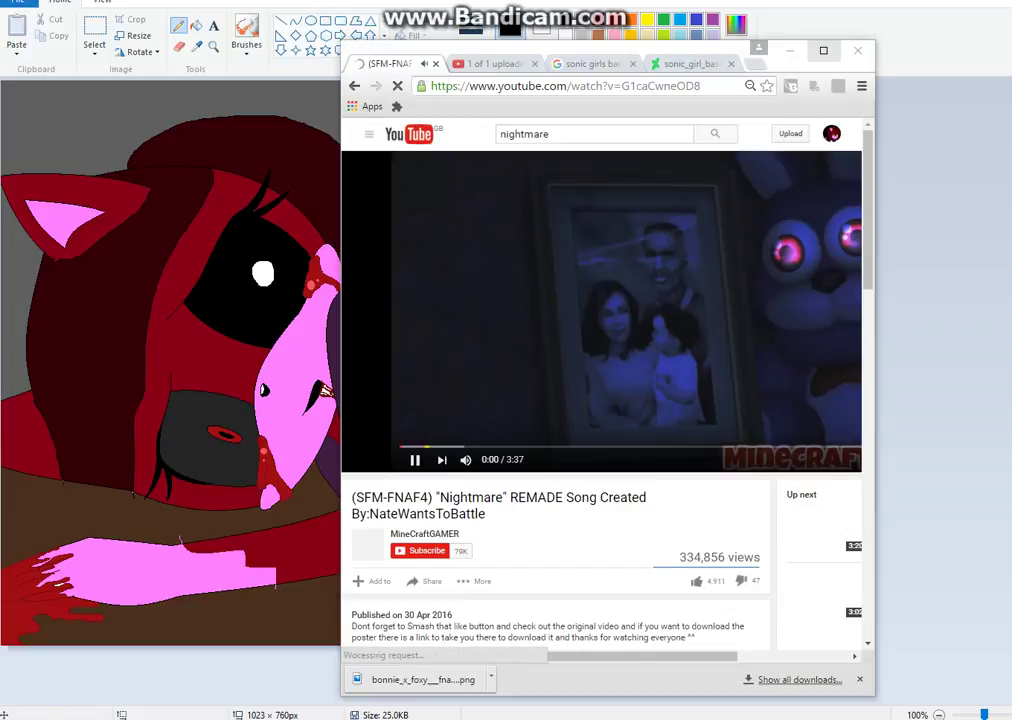
key("alt+Tab")
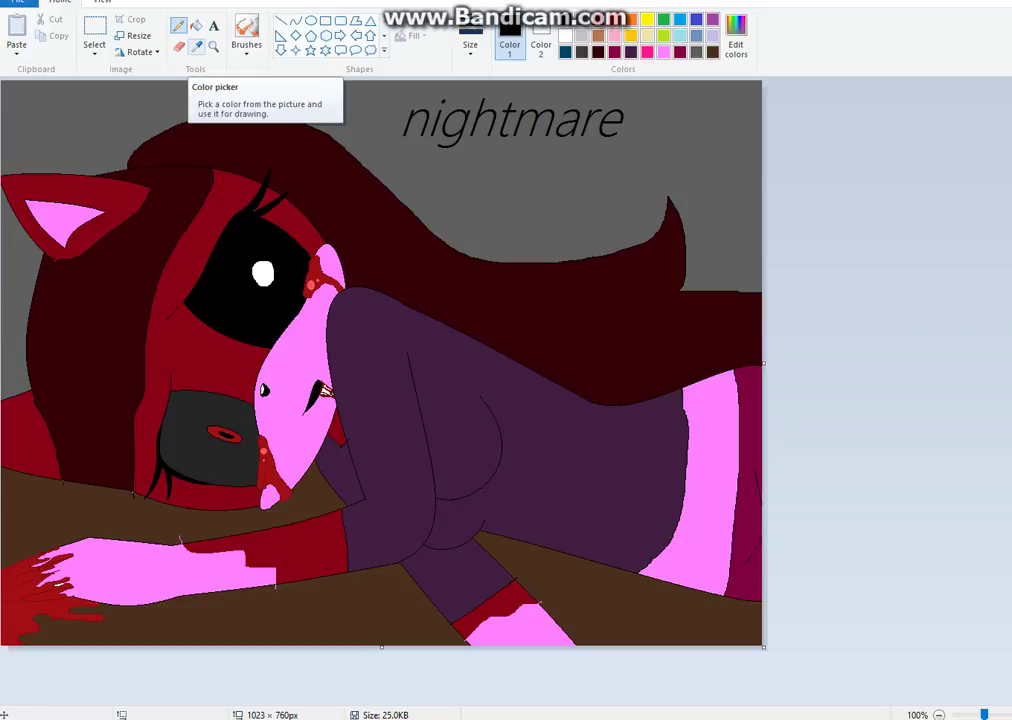
Draw two parallel curved black lines across the upper sleeve to outline an armband.
left_click(213, 46)
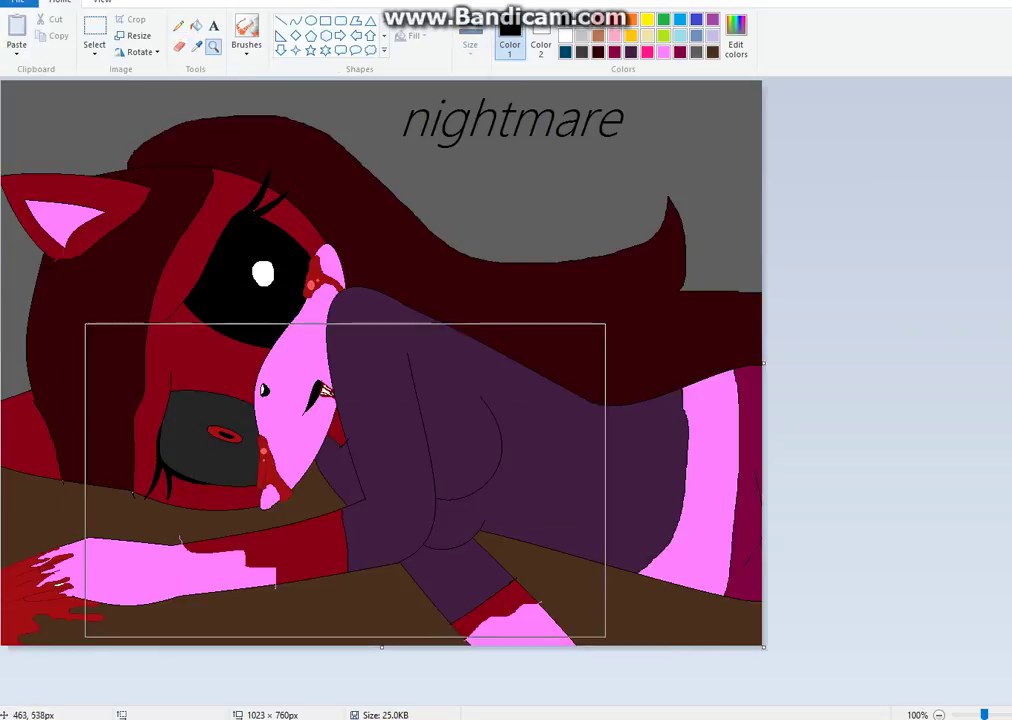
left_click(378, 346)
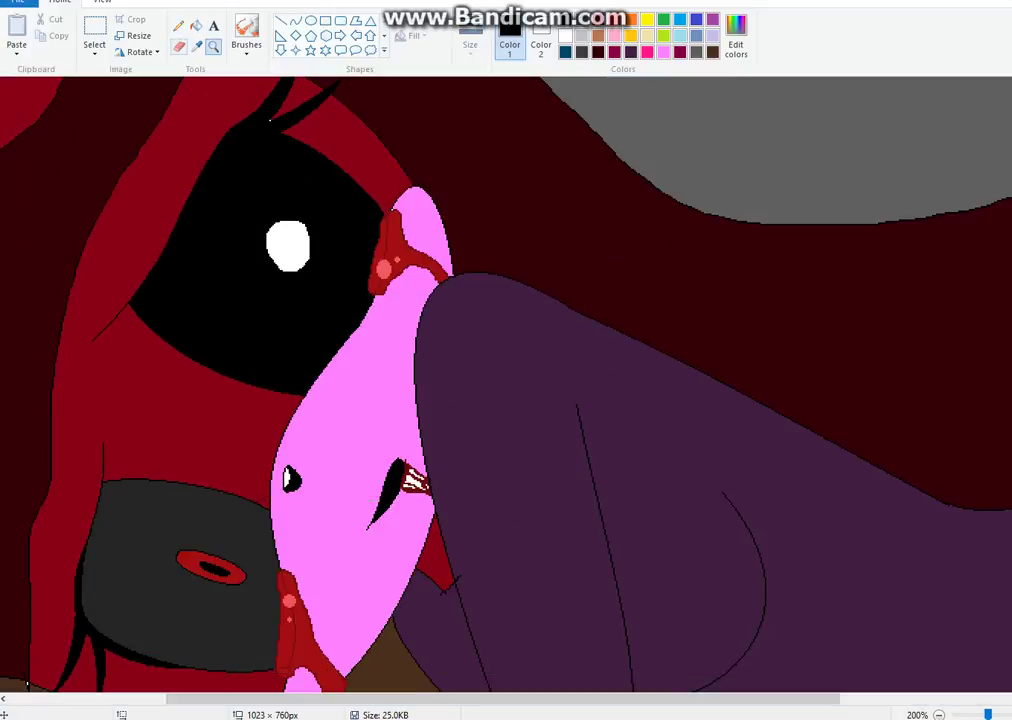
left_click(178, 25)
left_click(470, 44)
left_click(503, 81)
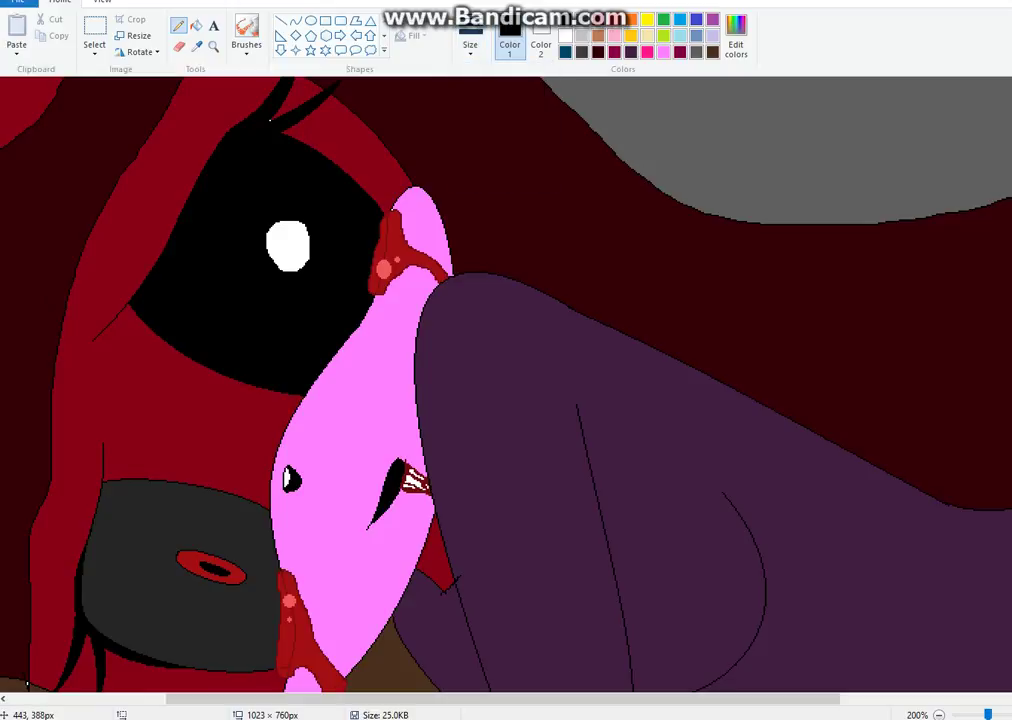
mouse_move(420, 435)
left_mouse_down()
mouse_move(545, 458)
mouse_move(628, 485)
left_mouse_up()
mouse_move(418, 393)
left_mouse_down()
mouse_move(500, 402)
mouse_move(588, 438)
left_mouse_up()
Fill the armband between the two curved sleeve lines with gold.
left_click(196, 25)
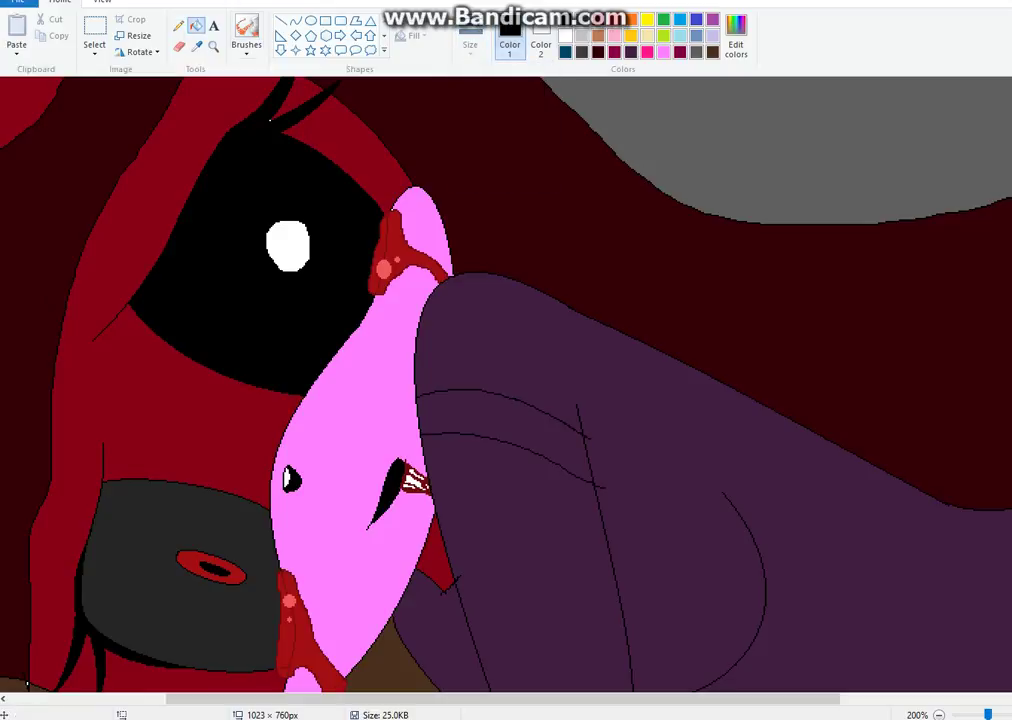
left_click(631, 36)
left_click(500, 415)
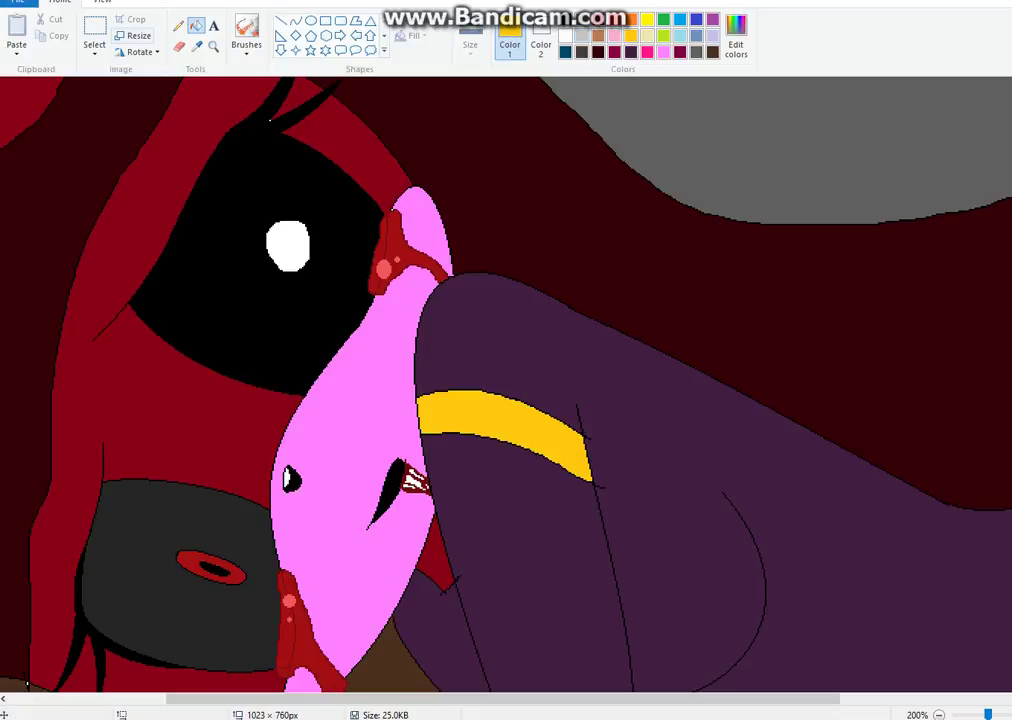
left_click(102, 2)
left_click(47, 40)
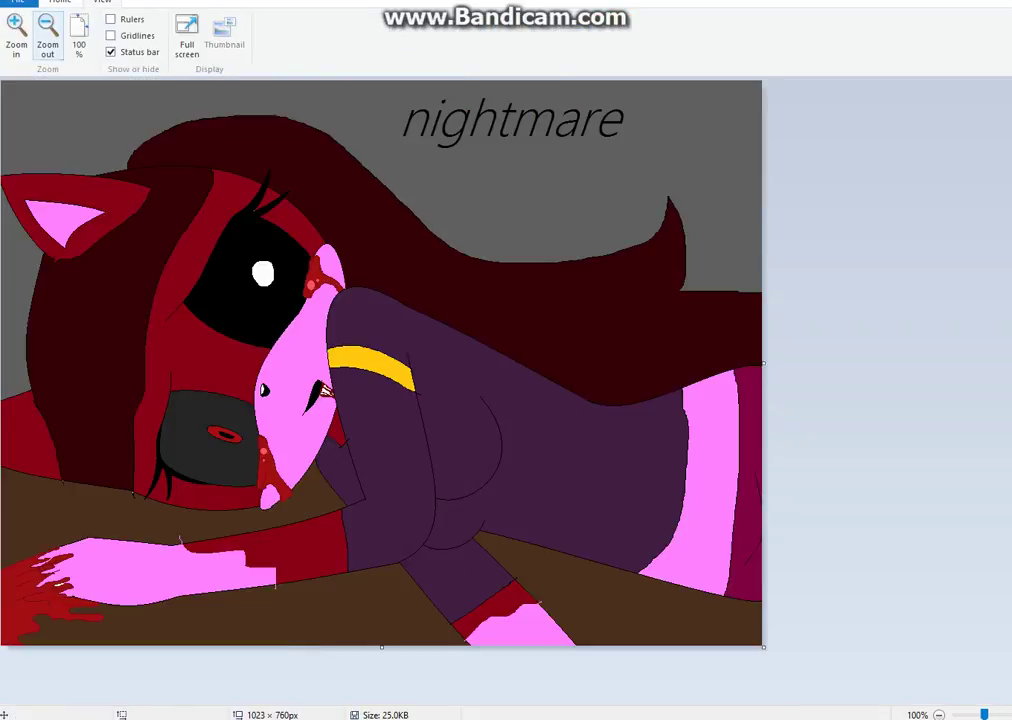
left_click(60, 2)
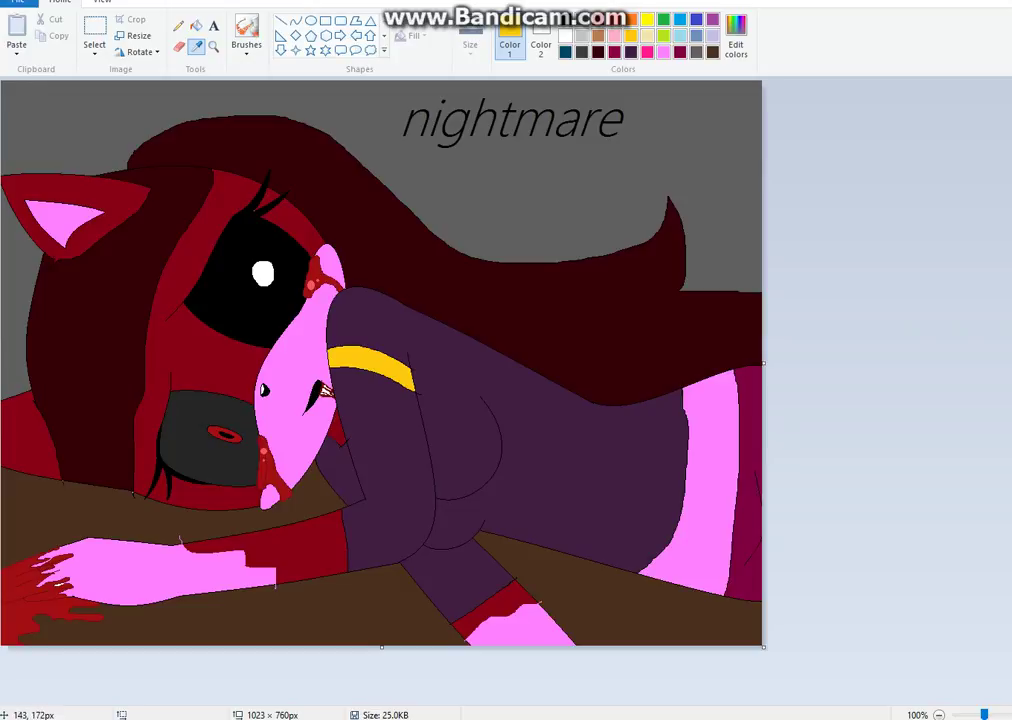
Outline shading areas on the ear, face and forearm with the thickest pencil in dark red (106, 0, 16).
left_click(107, 209)
left_click(737, 36)
left_click(671, 362)
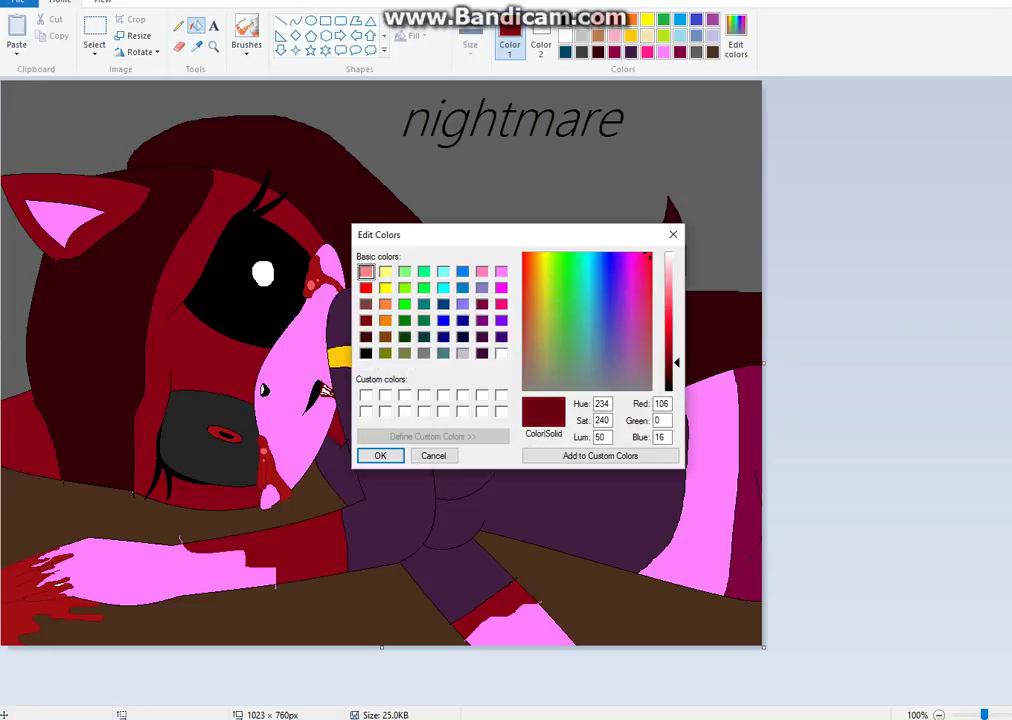
left_click(380, 456)
left_click(178, 26)
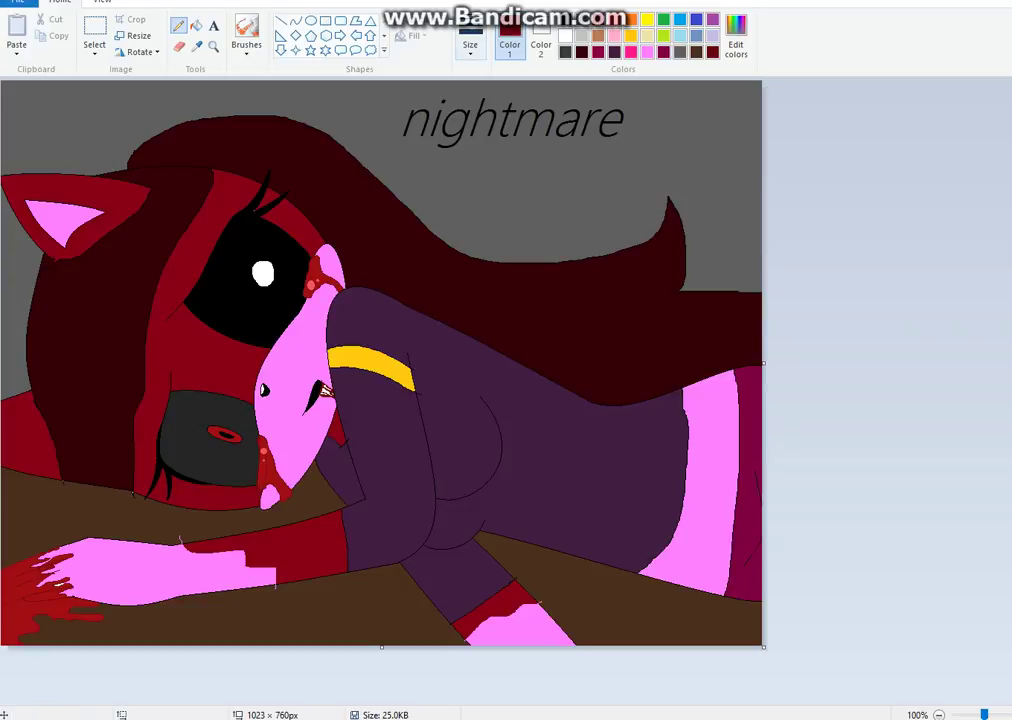
left_click(470, 45)
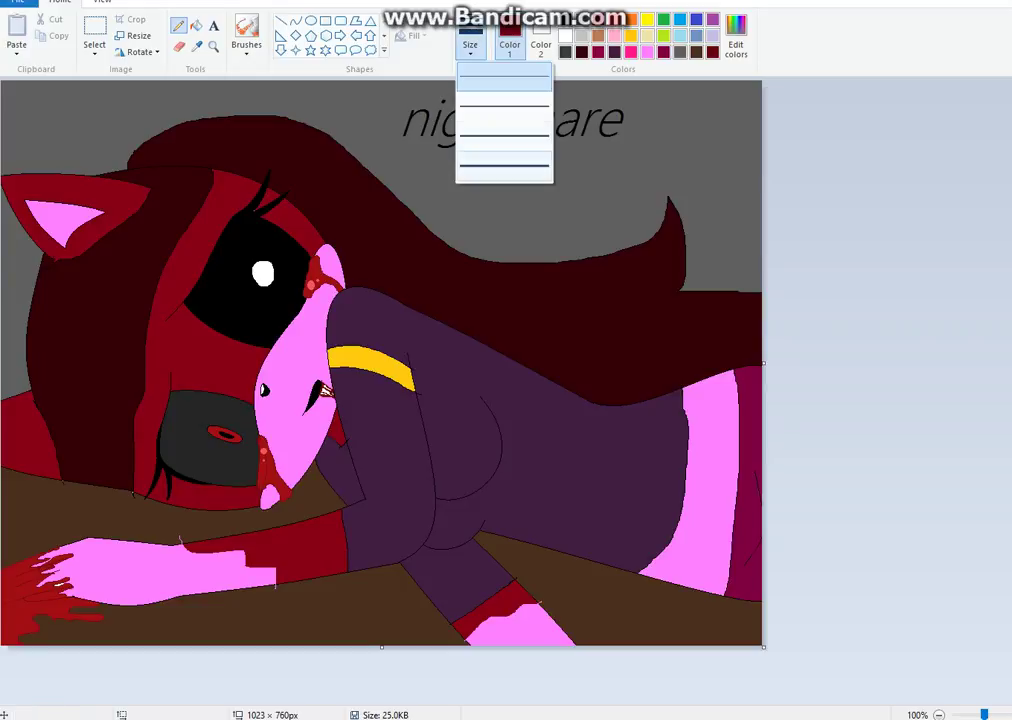
left_click(504, 166)
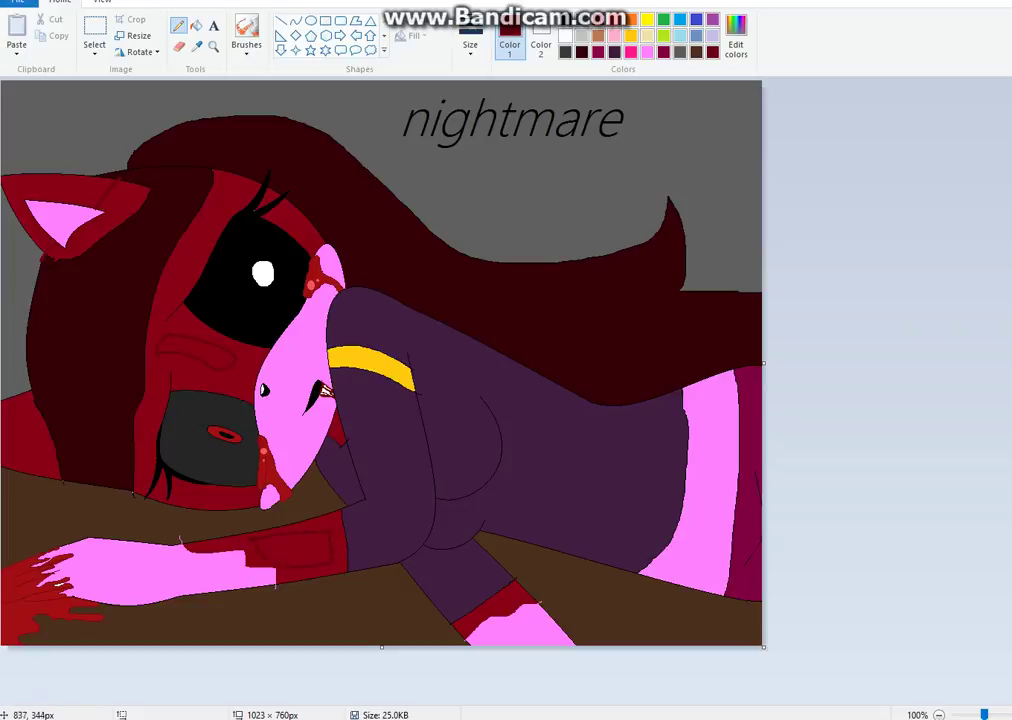
Fill the ear, face and forearm around the shading outlines with the dark red, leaving lighter highlights.
left_click(196, 26)
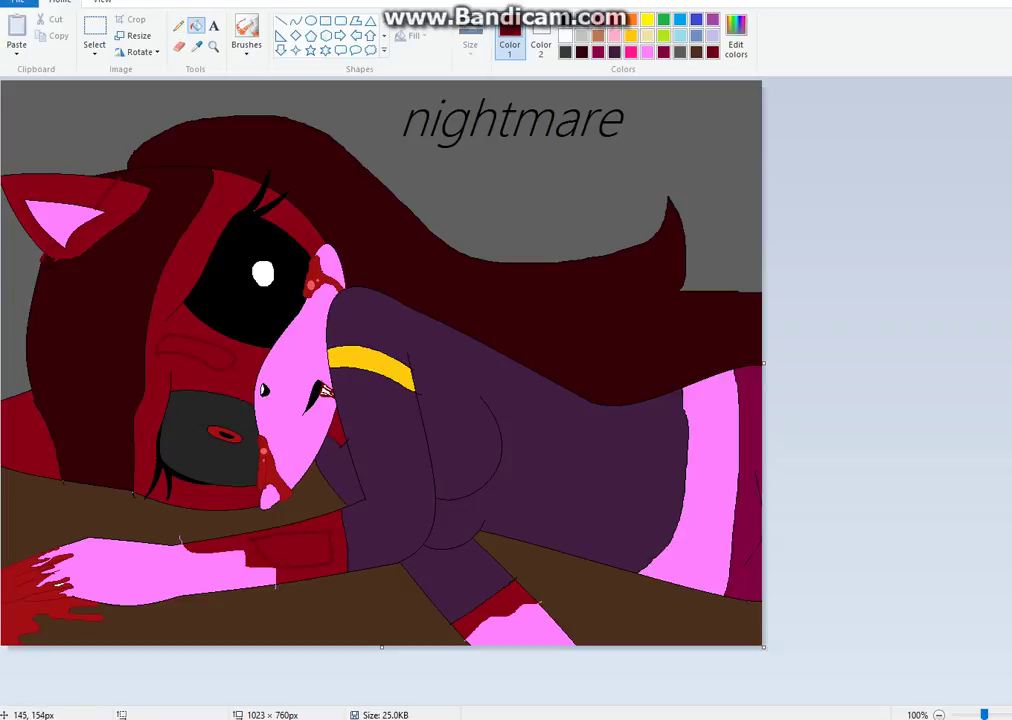
left_click(109, 196)
left_click(185, 325)
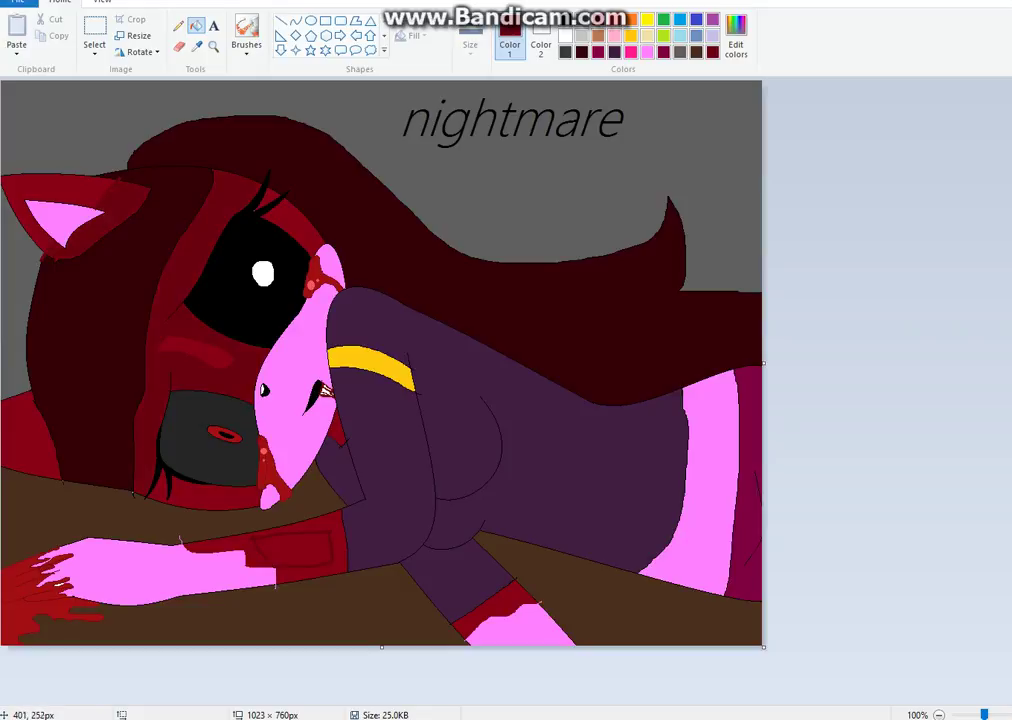
left_click(232, 179)
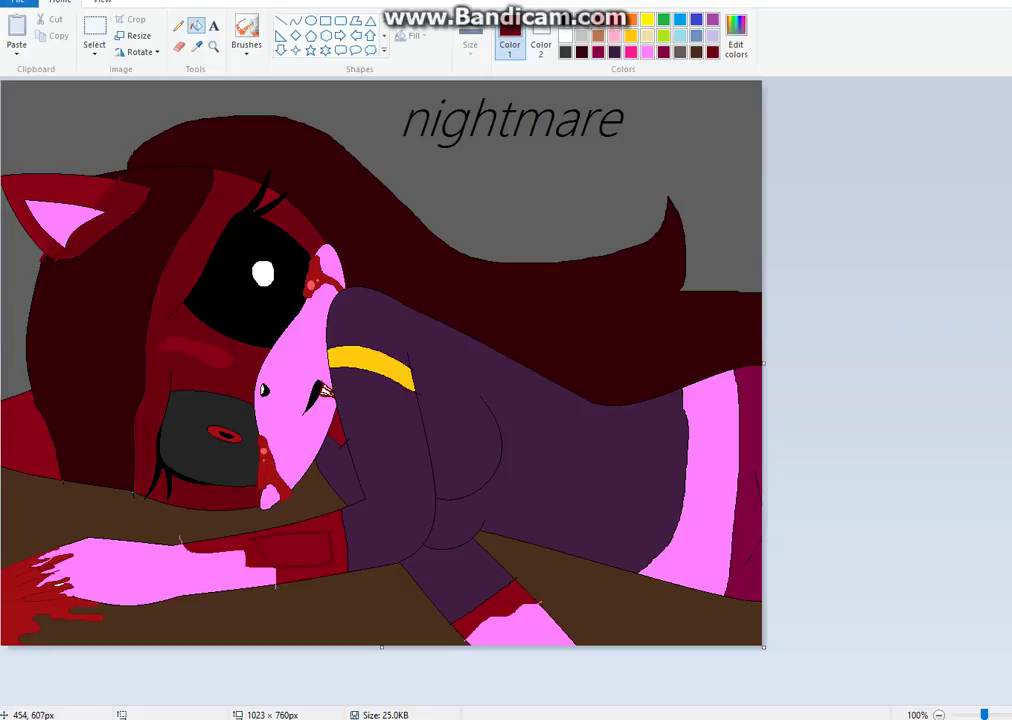
left_click(336, 540)
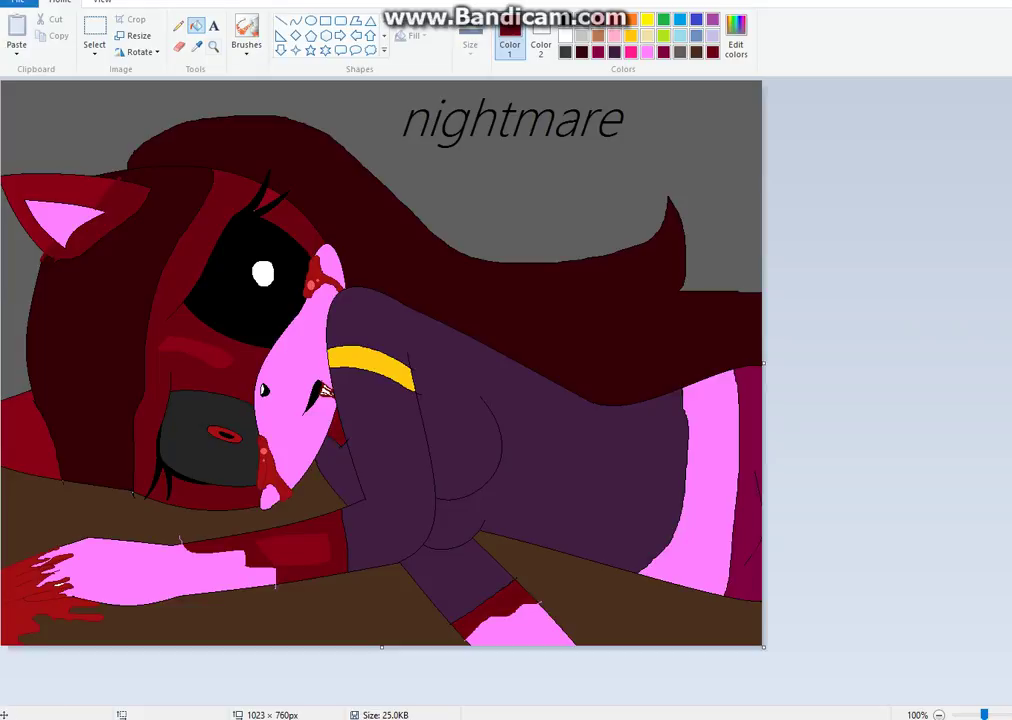
Mix a darker shade of the shirt's purple (35, 16, 35) and undo the trial fill on the sleeve.
left_click(197, 47)
left_click(460, 360)
left_click(736, 36)
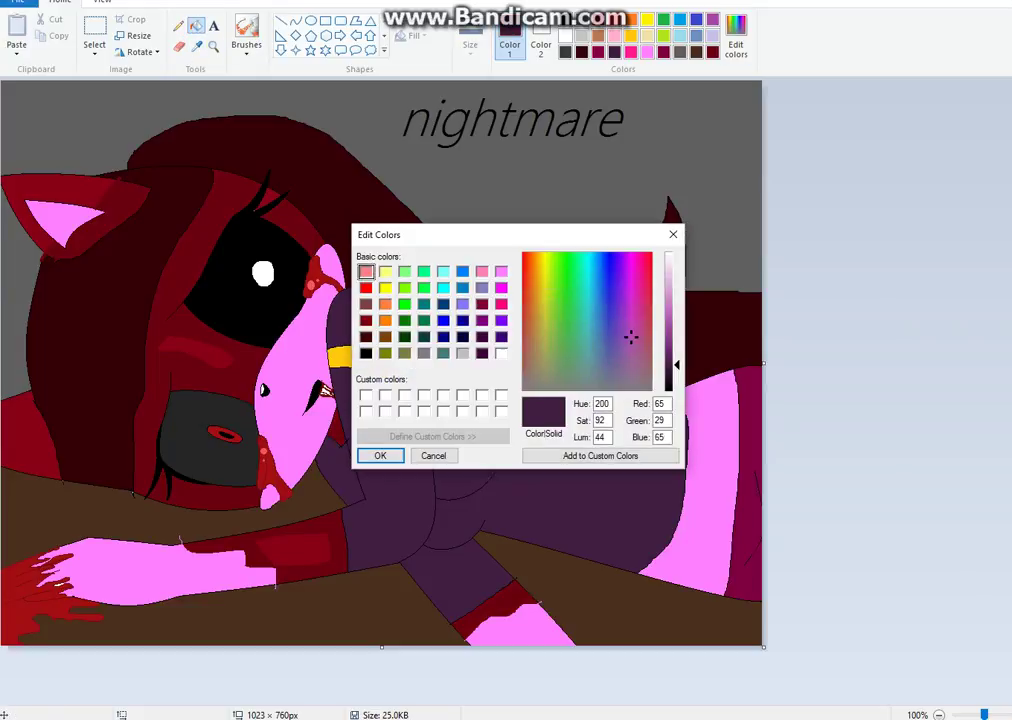
left_click_drag(677, 365, 677, 377)
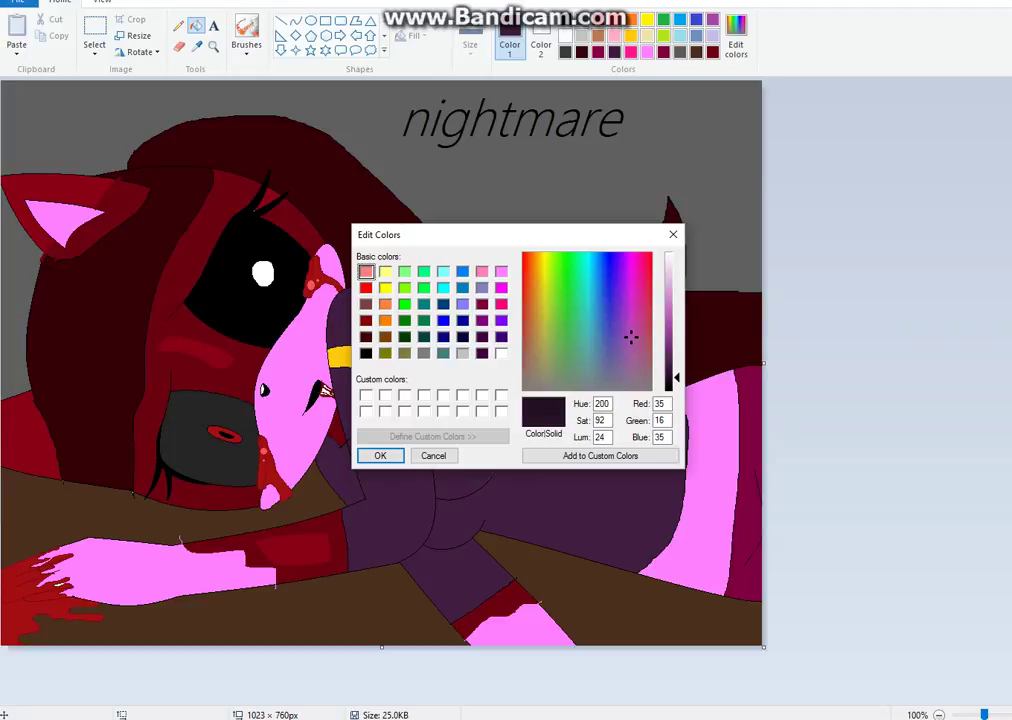
key("Return")
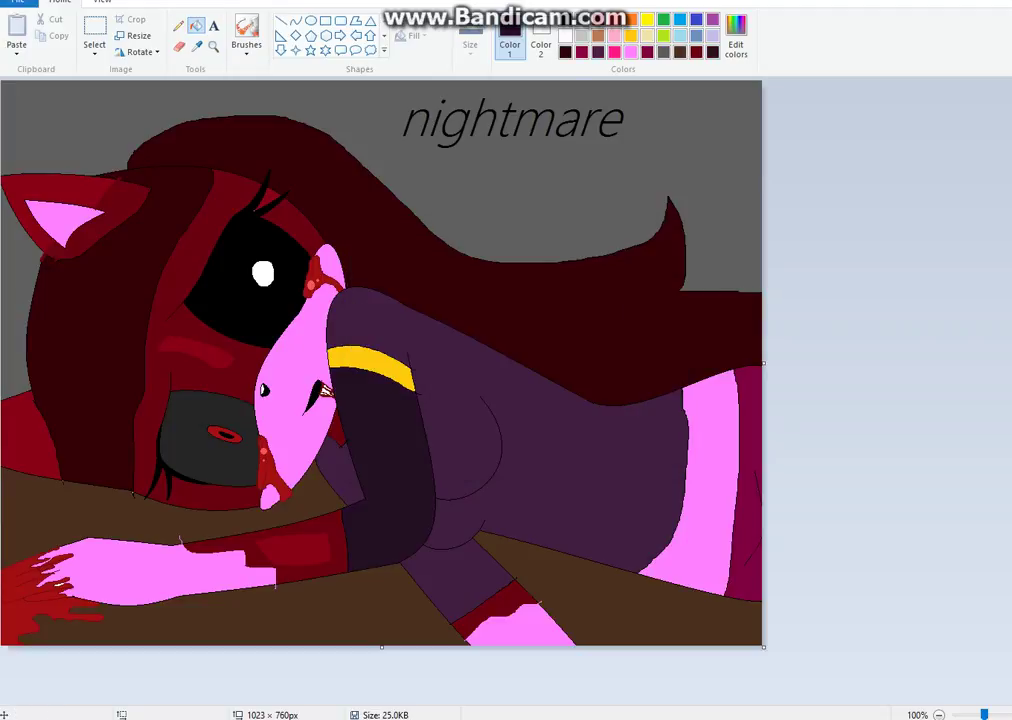
key("ctrl+z")
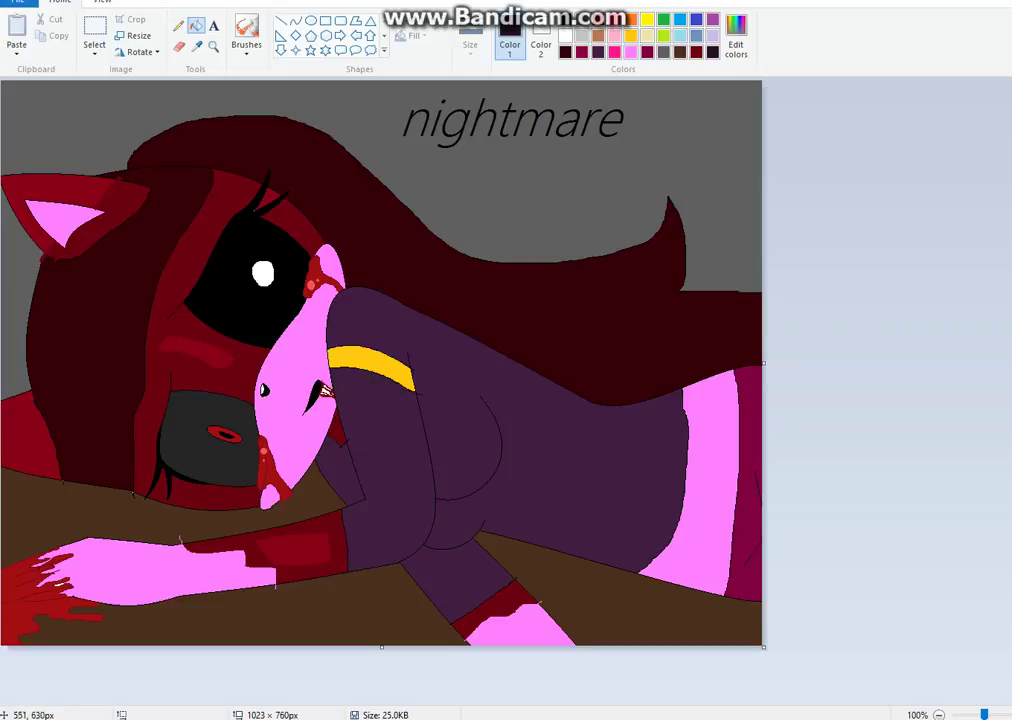
Outline highlight areas on the sleeve, shoulder and torso of the shirt with the dark purple pencil.
left_click(178, 26)
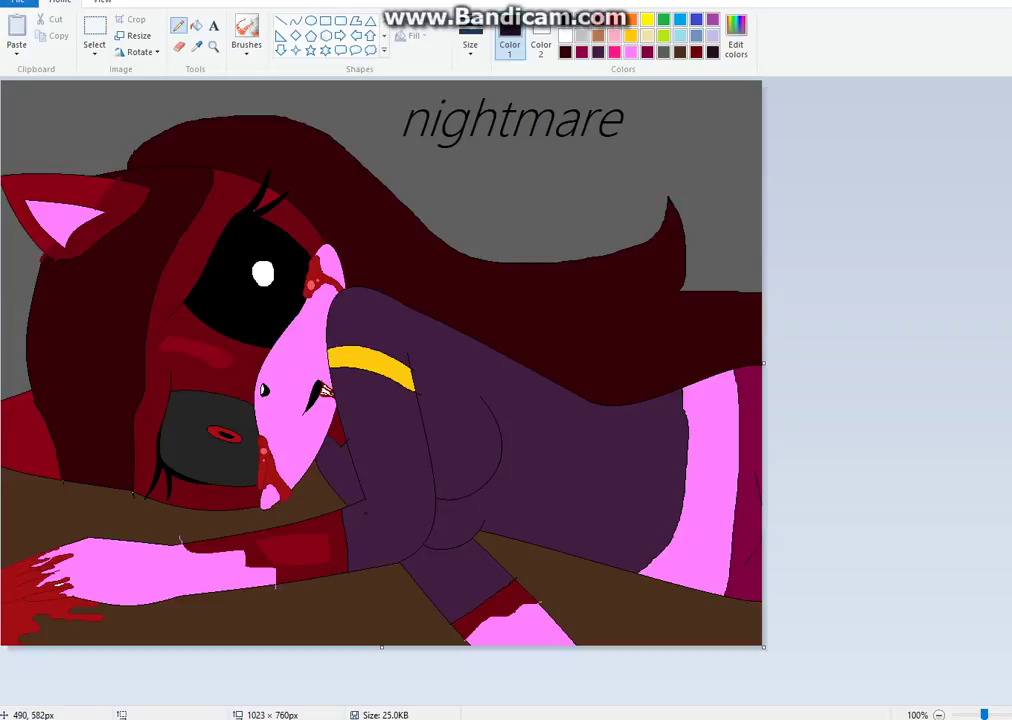
mouse_move(365, 513)
left_mouse_down()
mouse_move(377, 550)
mouse_move(367, 414)
mouse_move(407, 400)
left_mouse_up()
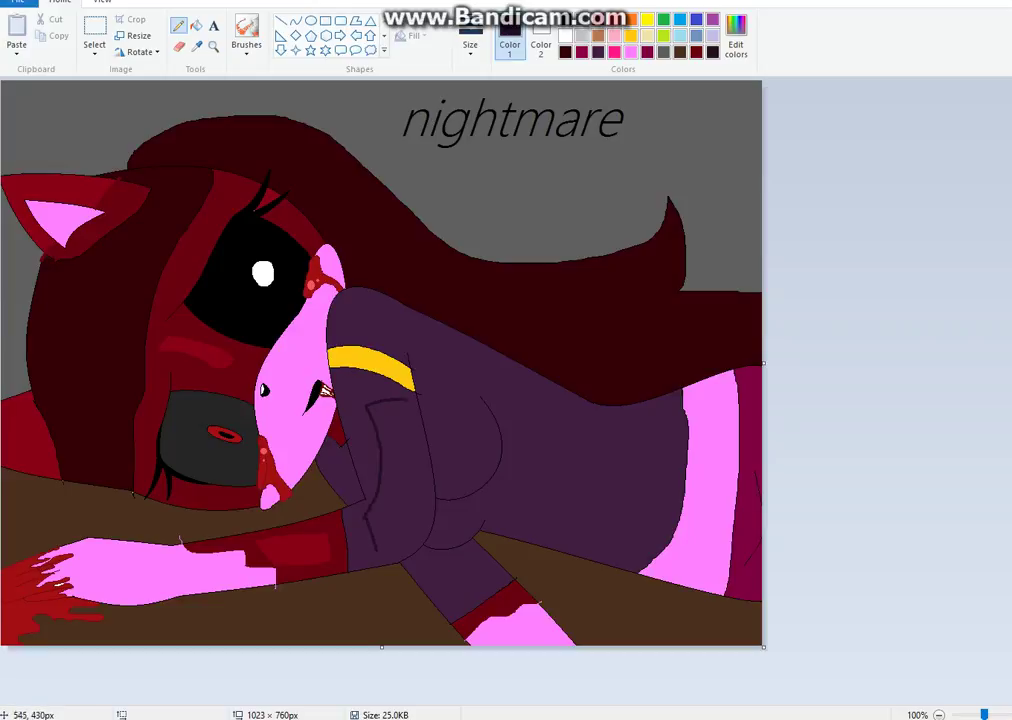
mouse_move(376, 550)
left_mouse_down()
mouse_move(394, 515)
mouse_move(405, 398)
left_mouse_up()
mouse_move(345, 319)
left_mouse_down()
mouse_move(380, 309)
mouse_move(375, 323)
mouse_move(405, 316)
mouse_move(430, 326)
mouse_move(457, 436)
mouse_move(475, 394)
mouse_move(497, 381)
mouse_move(515, 416)
mouse_move(520, 481)
mouse_move(655, 501)
mouse_move(668, 436)
left_mouse_up()
mouse_move(528, 344)
left_mouse_down()
mouse_move(525, 330)
mouse_move(430, 318)
mouse_move(308, 244)
left_mouse_up()
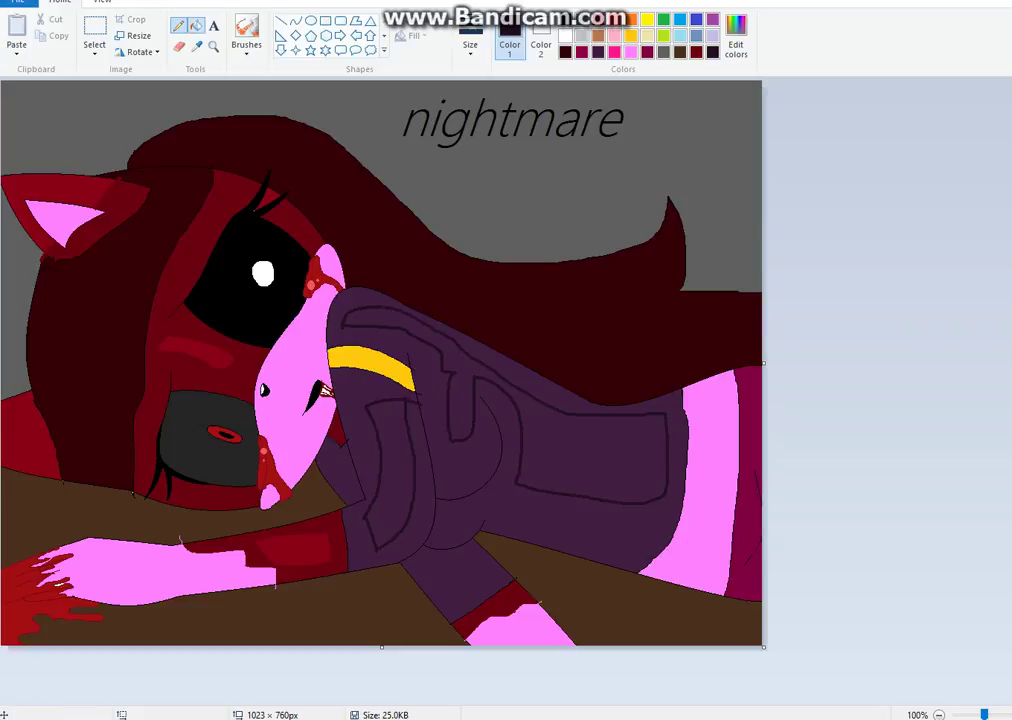
Fill the shirt and sleeves around the highlight outlines with the dark purple.
left_click(196, 25)
left_click(346, 425)
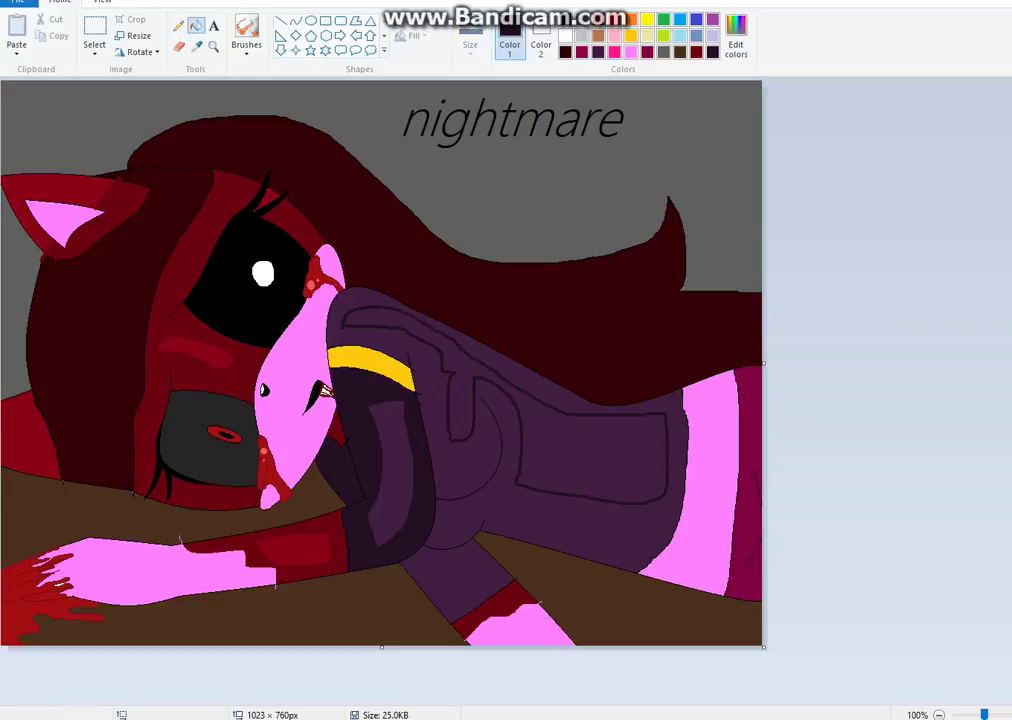
left_click(353, 307)
left_click(458, 580)
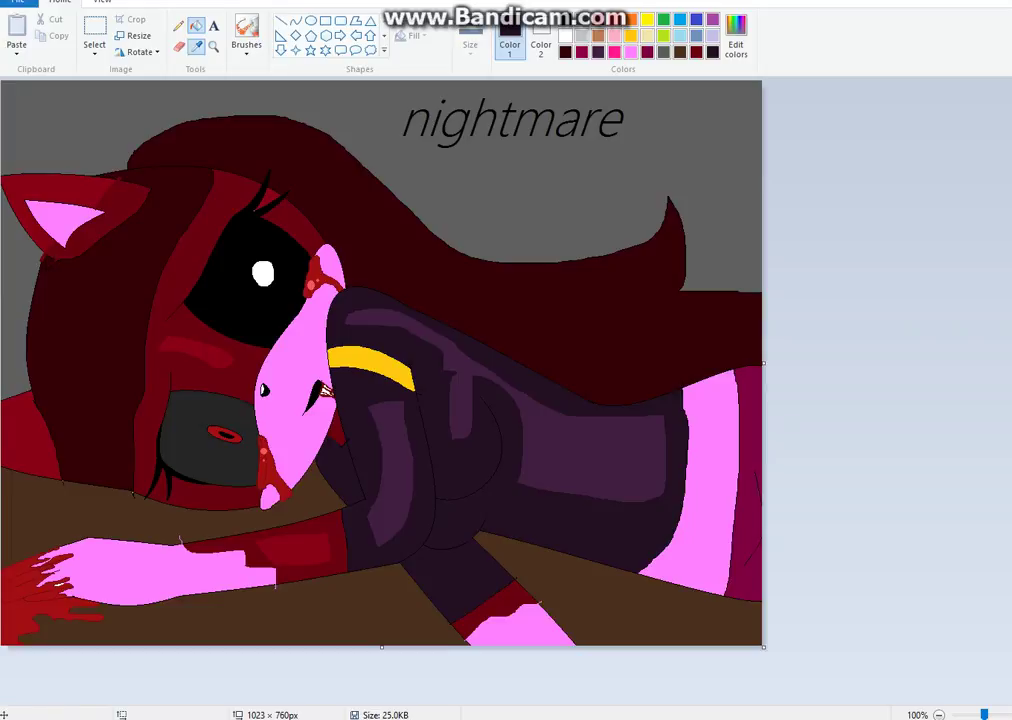
Draw shading lines across the inner ear, upper cheek tuft and muzzle in magenta mixed from the inner ear's pink.
left_click(196, 46)
left_click(72, 213)
left_click(736, 36)
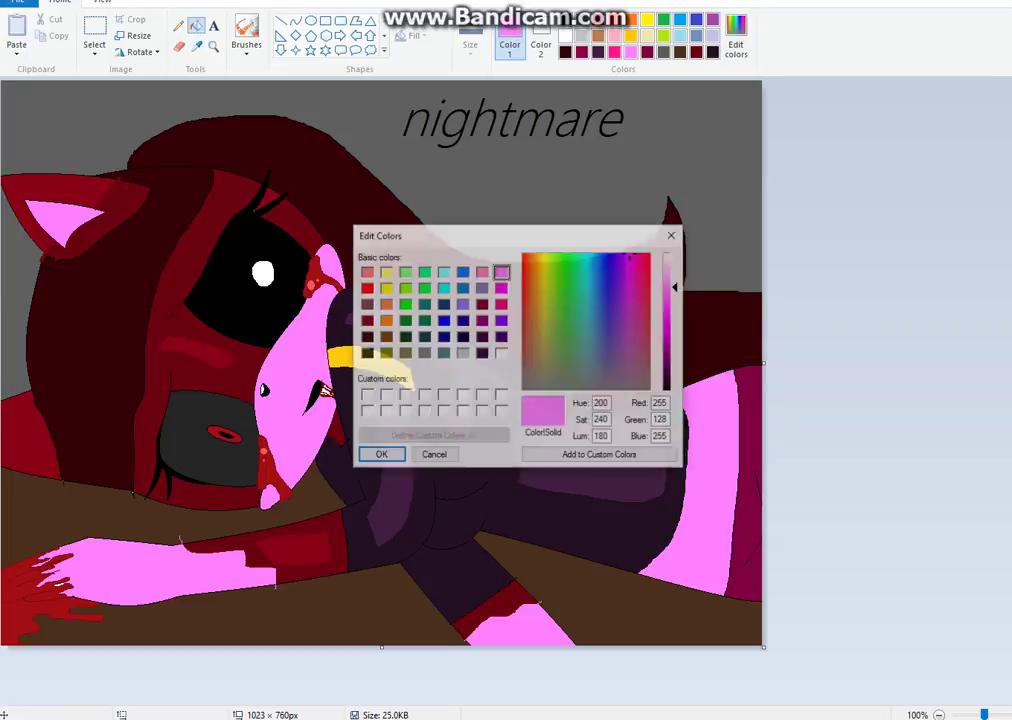
left_click(670, 320)
left_click(380, 456)
left_click(380, 455)
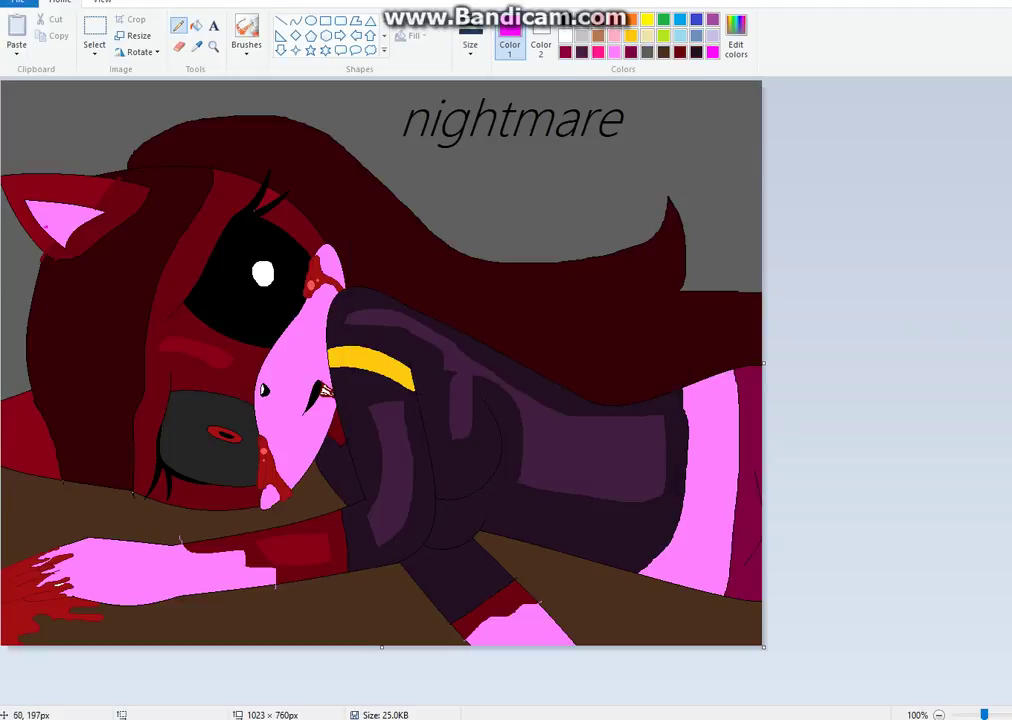
left_click_drag(42, 228, 76, 205)
left_click_drag(319, 250, 332, 261)
mouse_move(319, 363)
left_mouse_down()
mouse_move(312, 340)
mouse_move(308, 368)
mouse_move(256, 419)
left_mouse_up()
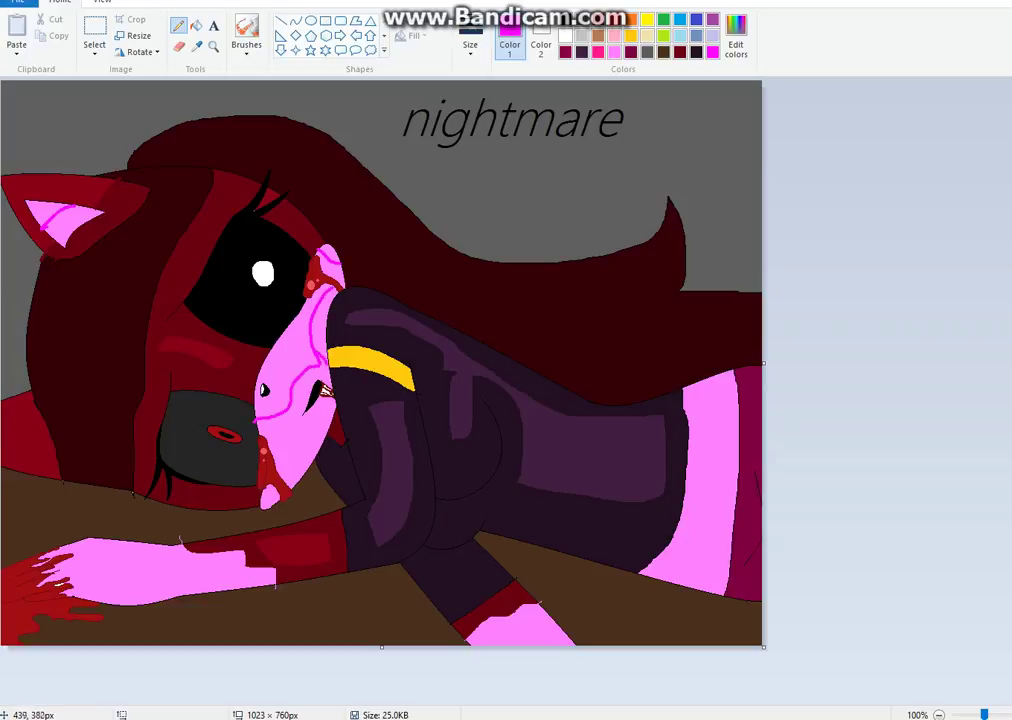
Fill the upper muzzle and cheek tufts with magenta, and outline and fill a shaded edge on the lower muzzle.
left_click(196, 25)
left_click(312, 320)
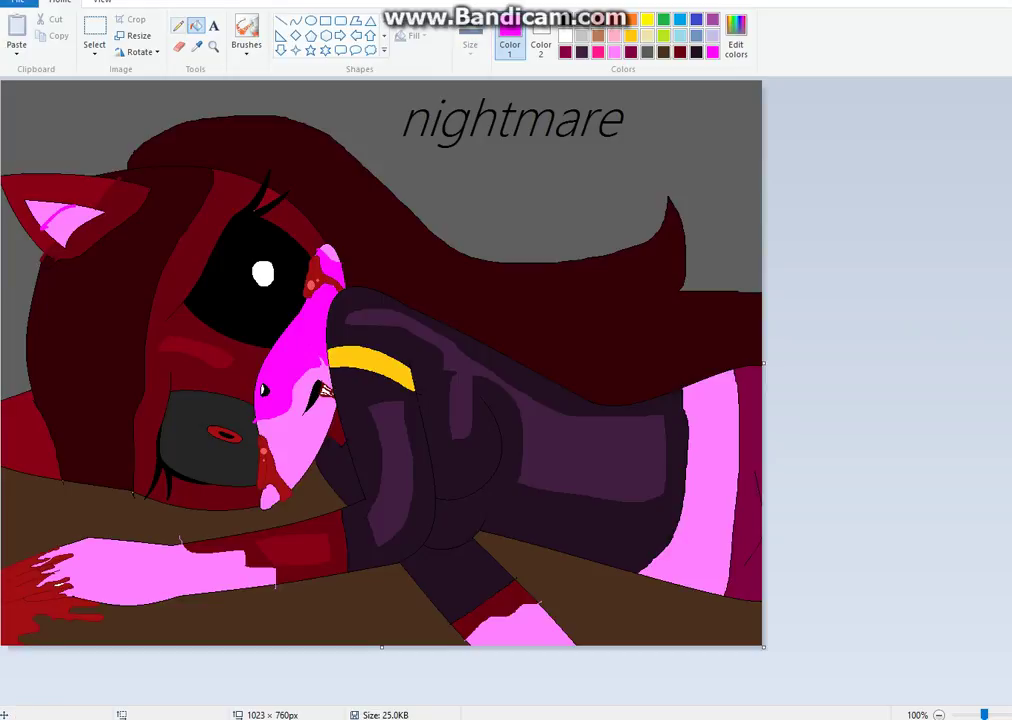
left_click(179, 26)
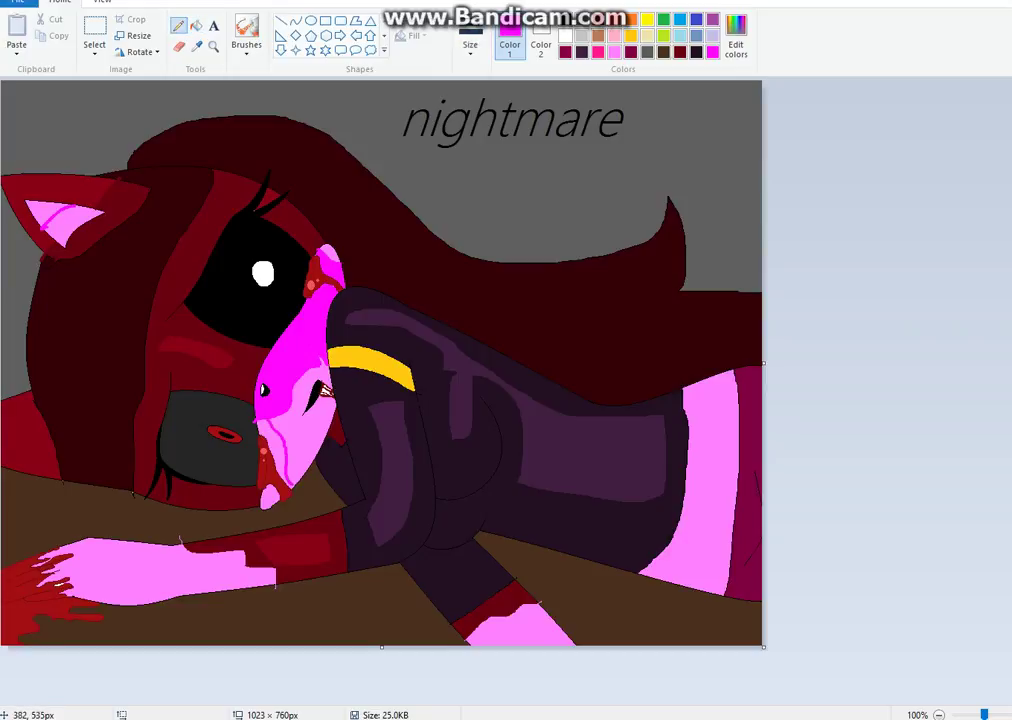
left_click(196, 25)
left_click(277, 439)
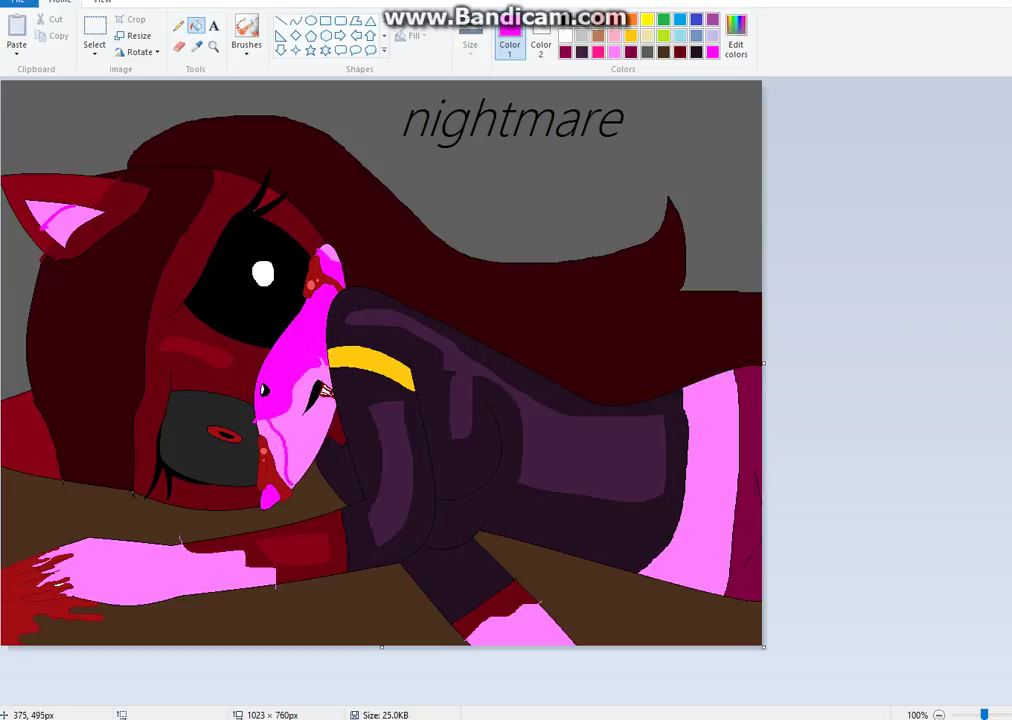
key("ctrl+z")
left_click(179, 26)
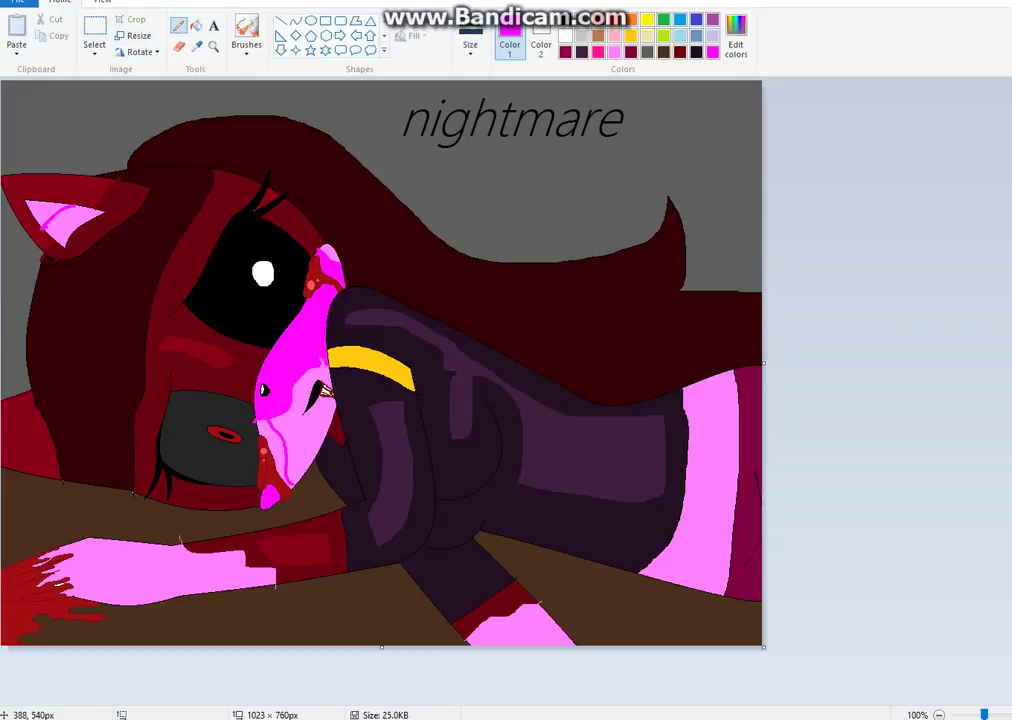
left_click(196, 25)
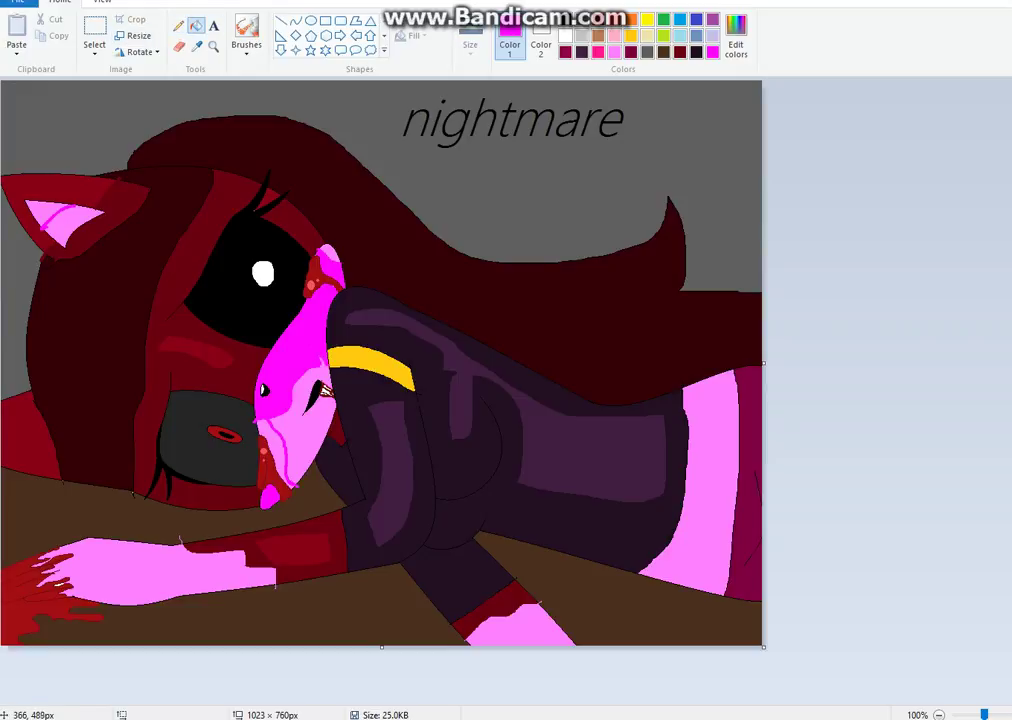
Draw magenta shading outlines on the bare waist, the pink forearm and the hanging arm.
left_click(178, 25)
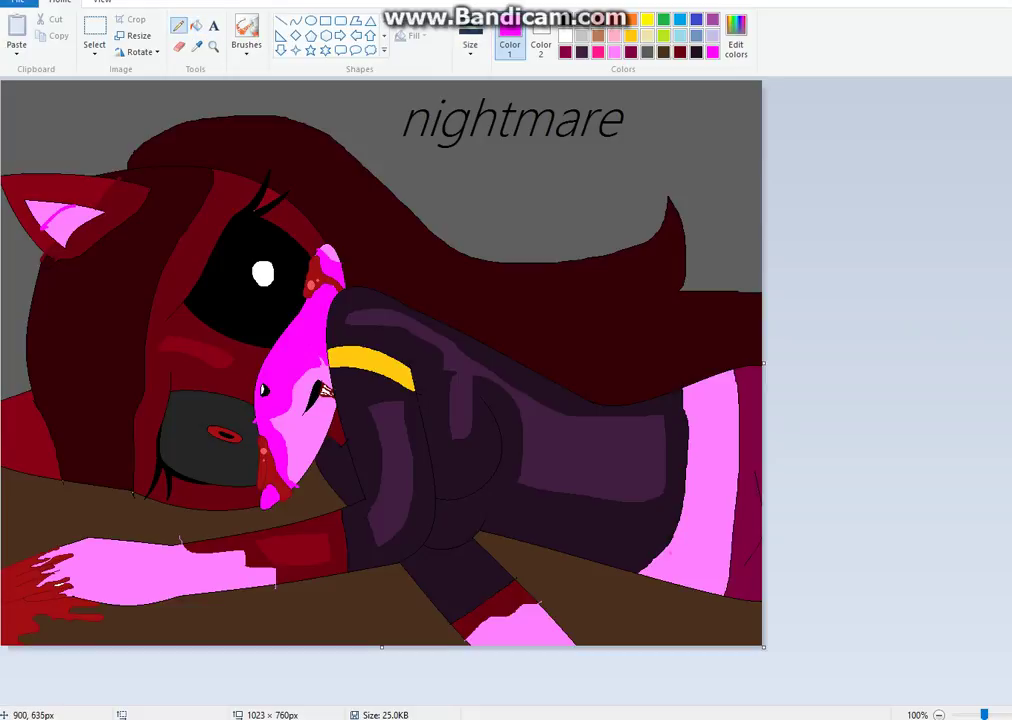
mouse_move(670, 554)
left_mouse_down()
mouse_move(715, 527)
mouse_move(720, 406)
left_mouse_up()
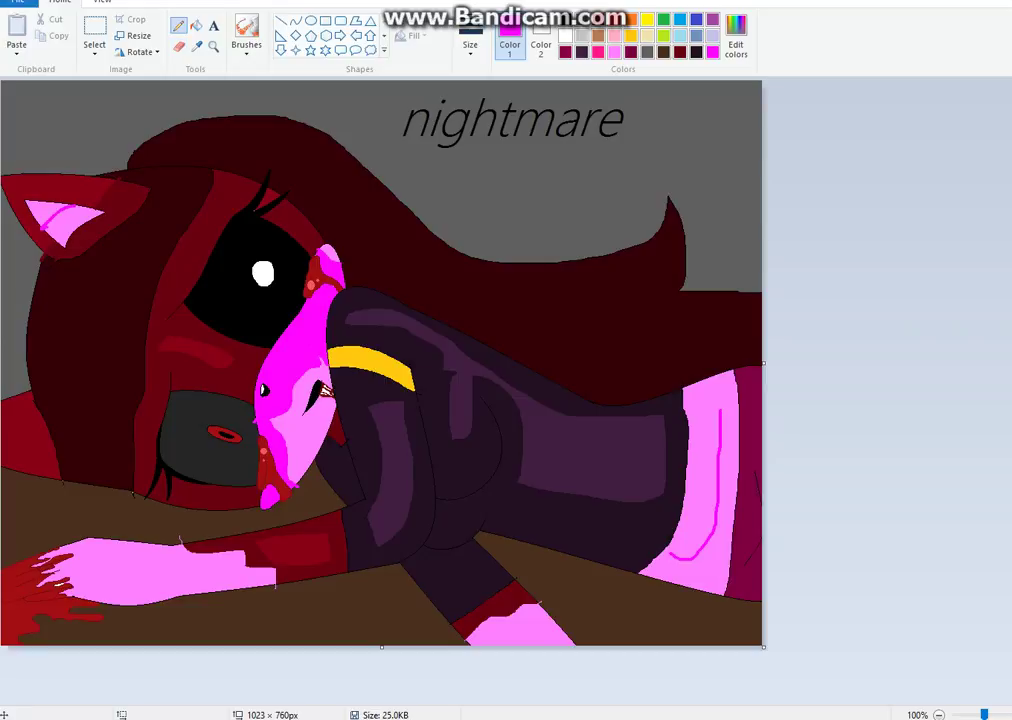
key("ctrl+z")
mouse_move(671, 585)
left_mouse_down()
mouse_move(697, 524)
mouse_move(702, 418)
mouse_move(726, 414)
mouse_move(713, 590)
left_mouse_up()
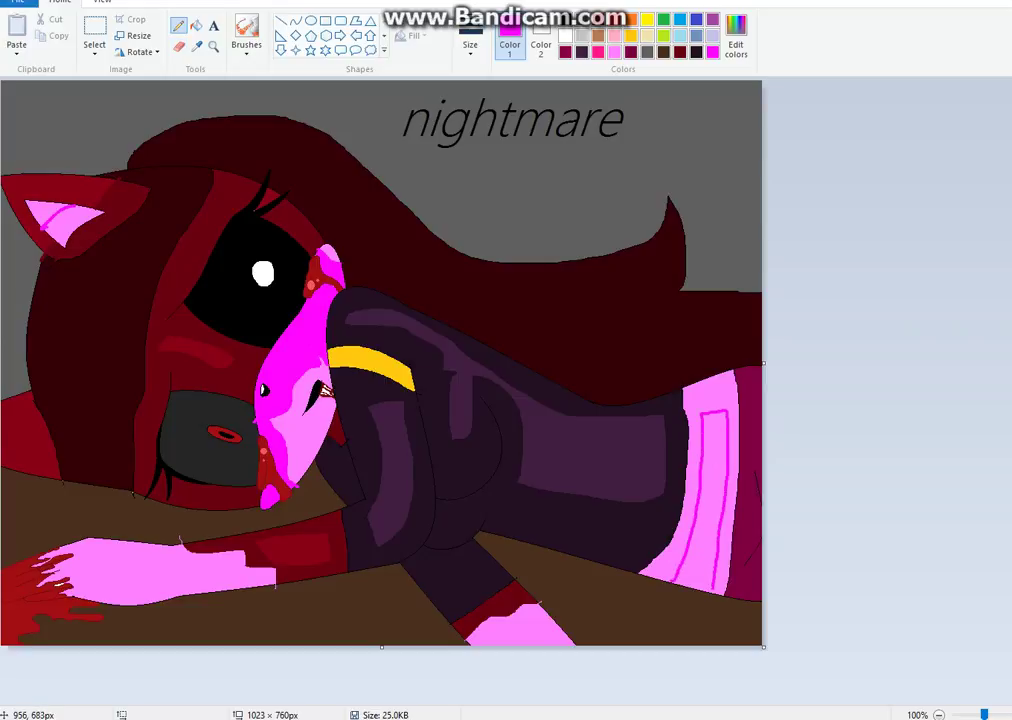
mouse_move(476, 640)
left_mouse_down()
mouse_move(562, 633)
mouse_move(497, 644)
left_mouse_up()
mouse_move(123, 543)
left_mouse_down()
mouse_move(135, 588)
mouse_move(183, 580)
mouse_move(174, 565)
left_mouse_up()
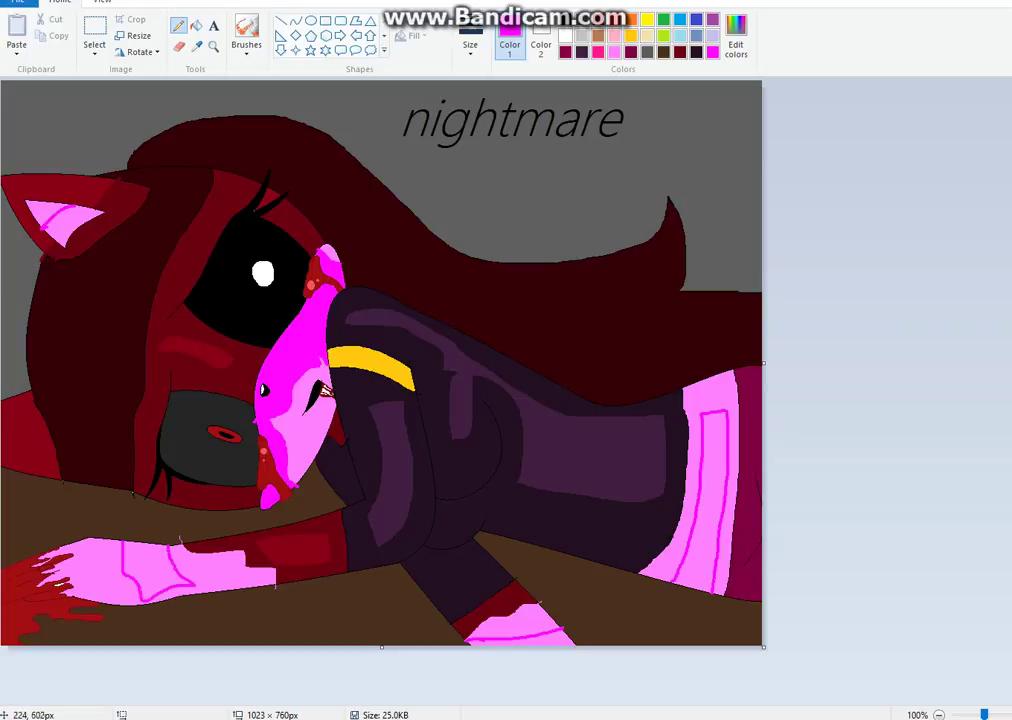
Fill the shaded parts of the inner ear, pink forearm, hanging arm and waist with magenta.
left_click(197, 26)
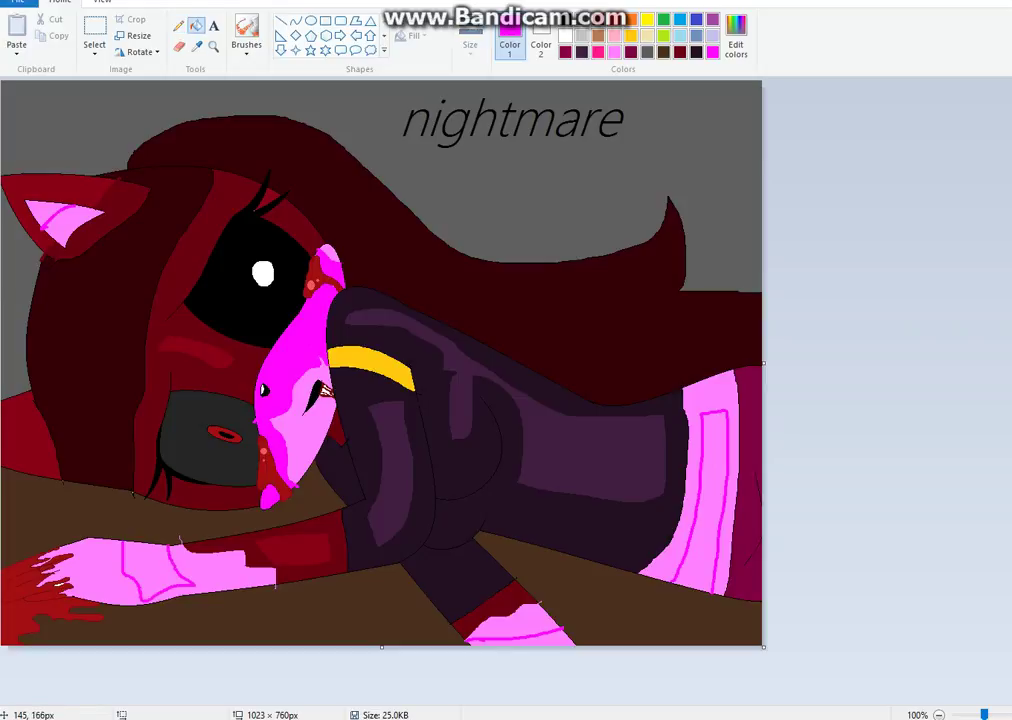
left_click(75, 222)
left_click(205, 575)
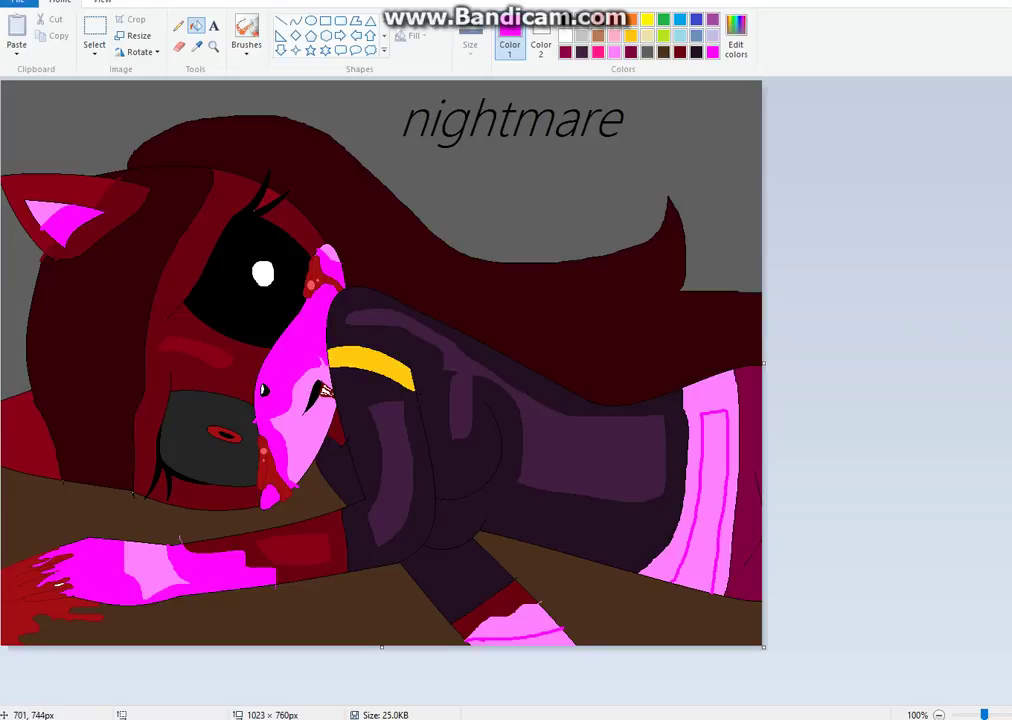
left_click(546, 634)
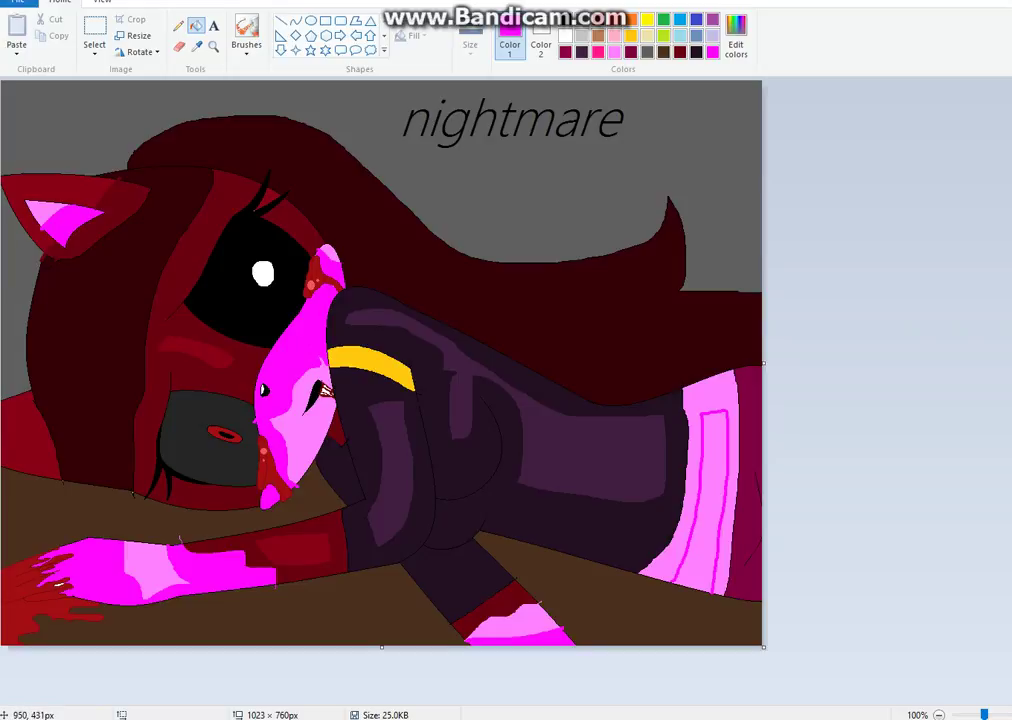
left_click(709, 402)
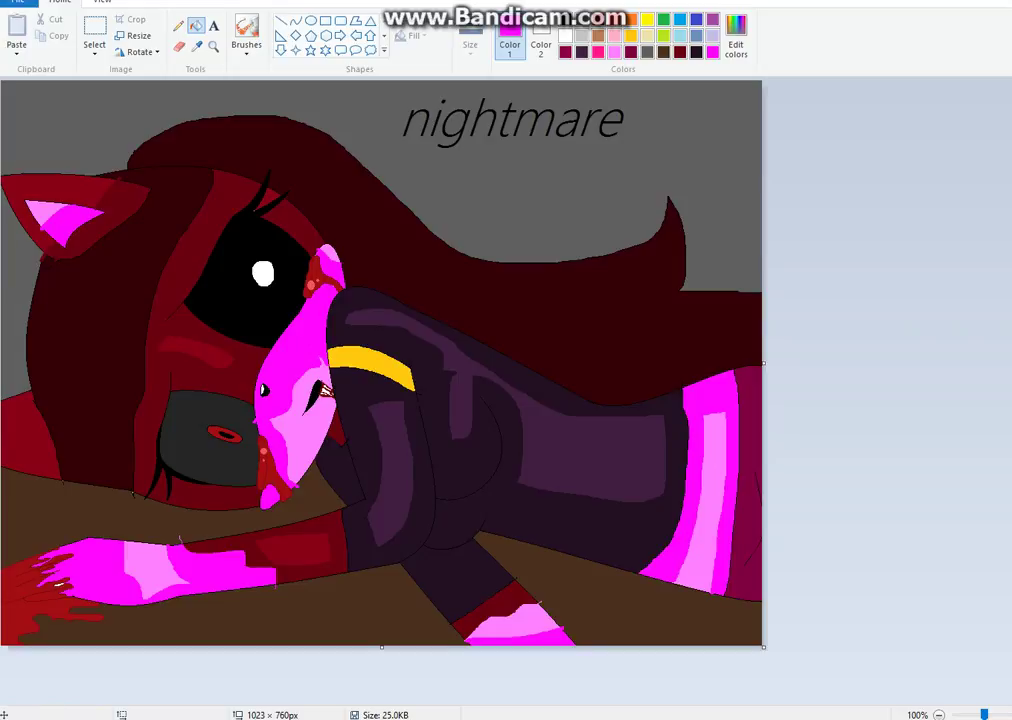
Mix a darker maroon (43, 0, 5) from the hair color and draw shading lines along the back hair.
left_click(196, 46)
left_click(407, 266)
left_click(735, 45)
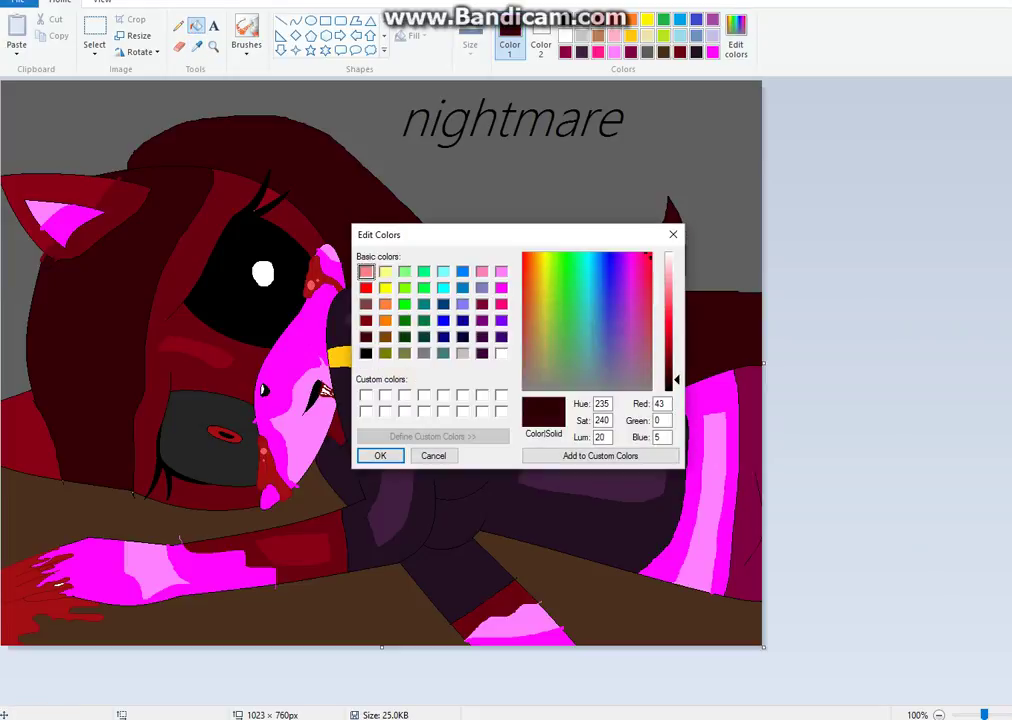
key("Return")
left_click(178, 27)
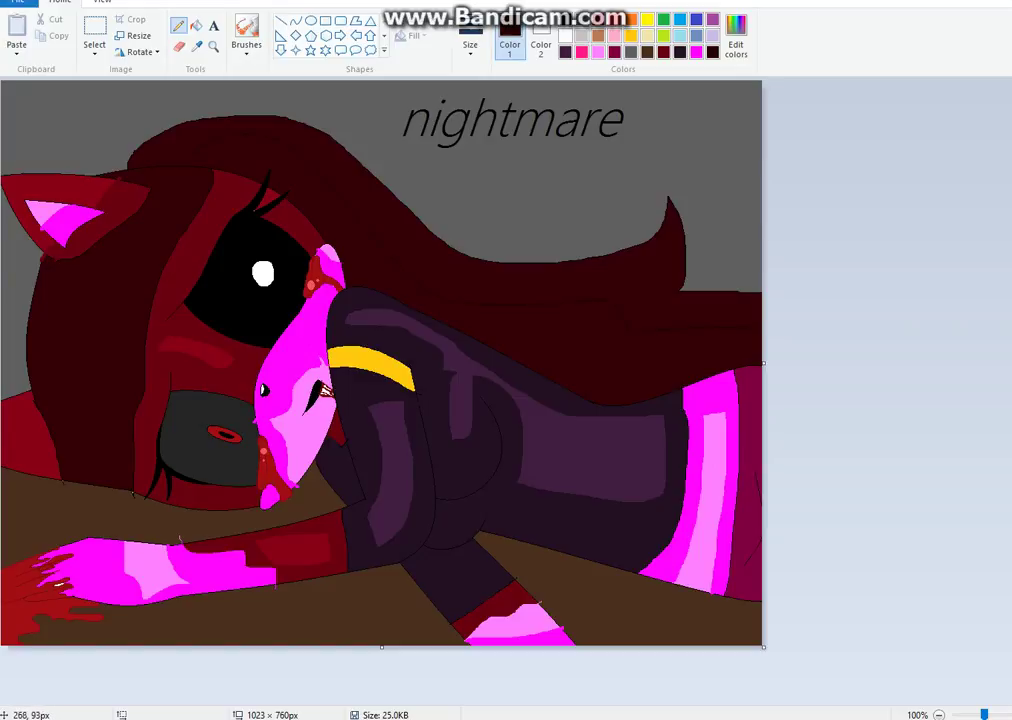
left_click_drag(169, 139, 147, 136)
Fill the shaded part of the back hair with dark maroon, and outline and fill shading in the front hair.
left_click(196, 27)
left_click(327, 171)
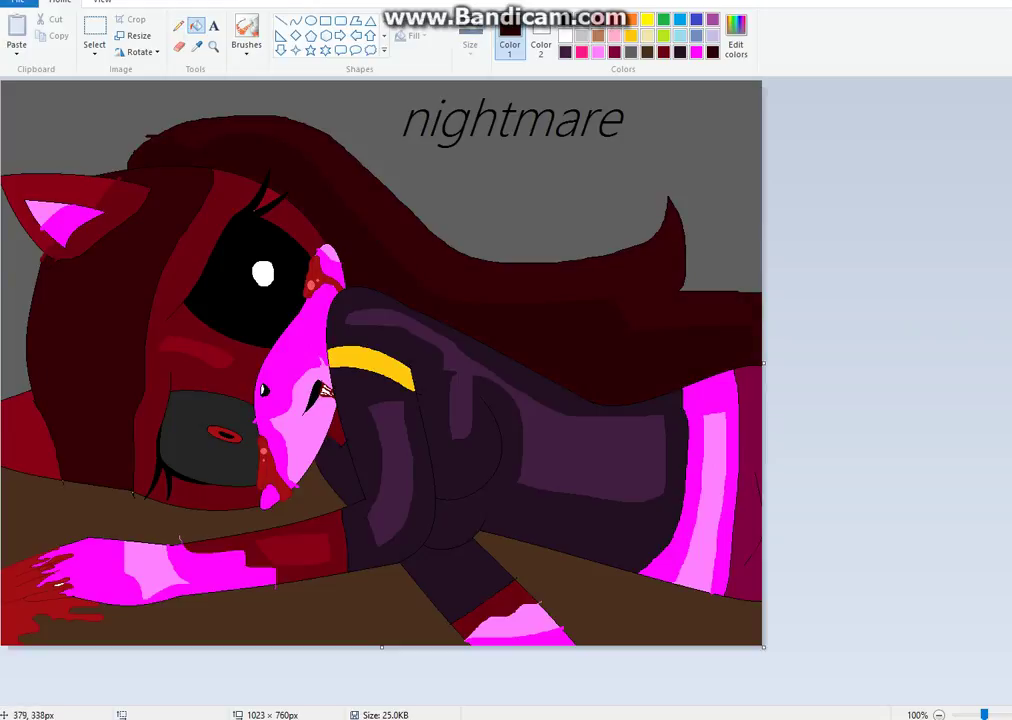
left_click(178, 25)
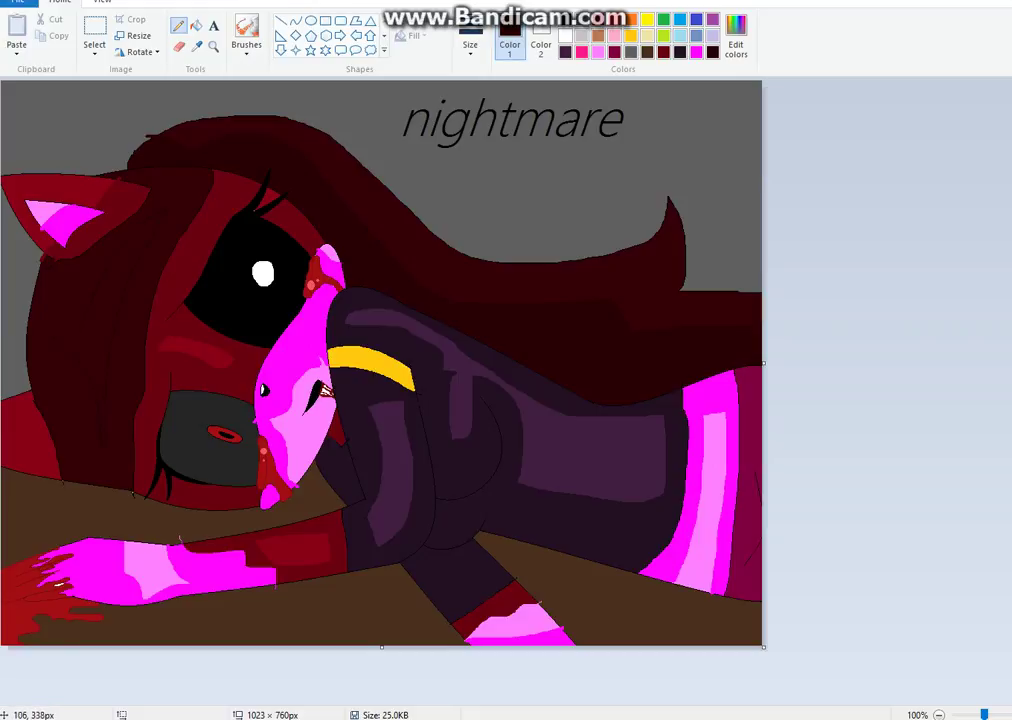
left_click(196, 25)
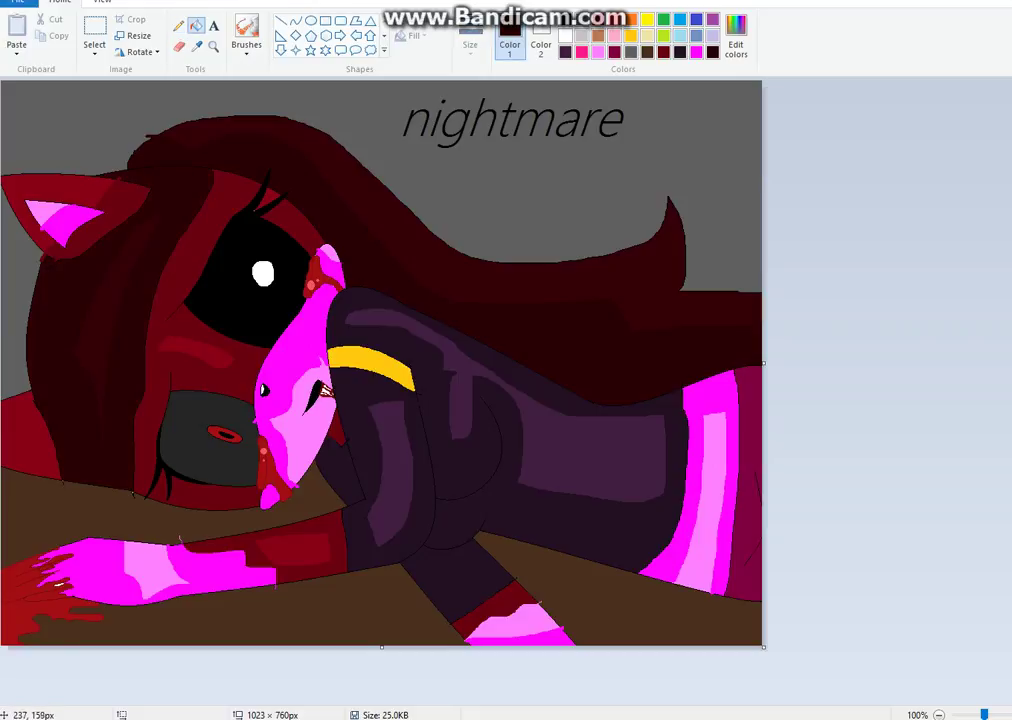
Mix a dark brown (33, 21, 14) from the floor color and outline highlight patches along the floor's lower and side edges.
left_click(196, 45)
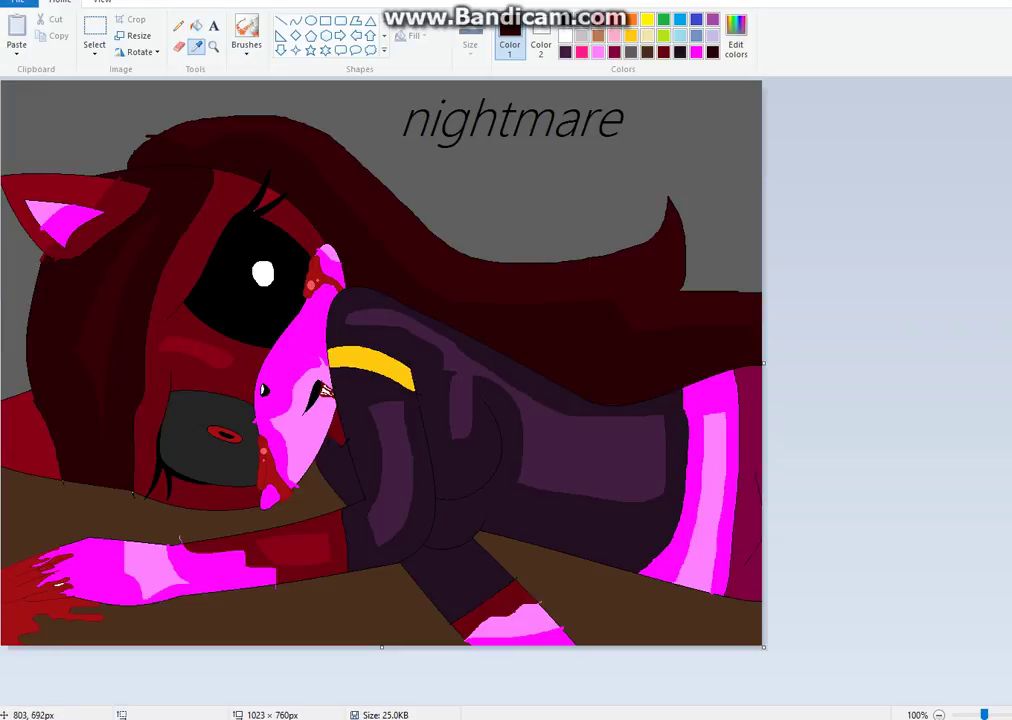
left_click(735, 40)
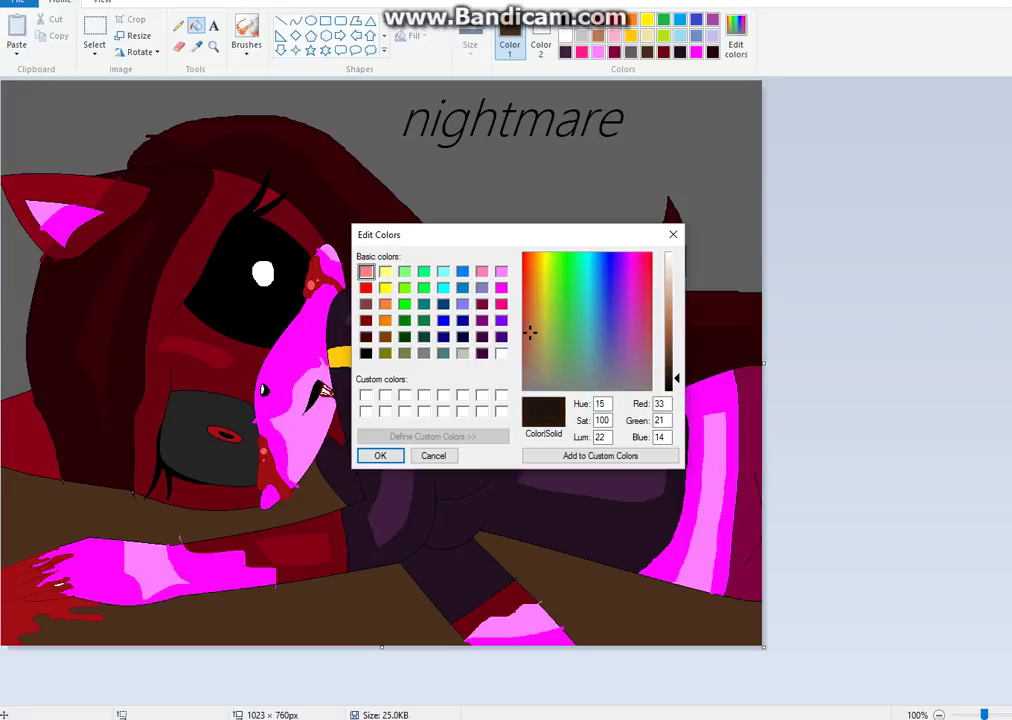
left_click(380, 456)
left_click(179, 25)
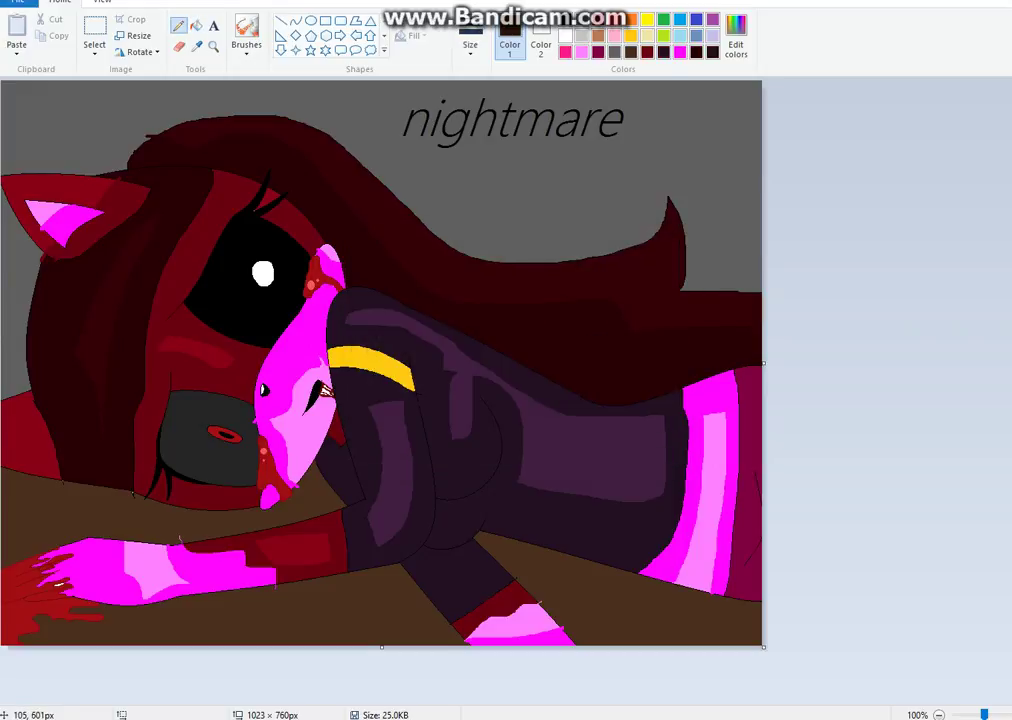
mouse_move(22, 551)
left_mouse_down()
mouse_move(27, 482)
mouse_move(5, 488)
left_mouse_up()
left_click_drag(216, 613, 164, 647)
left_click_drag(218, 613, 385, 645)
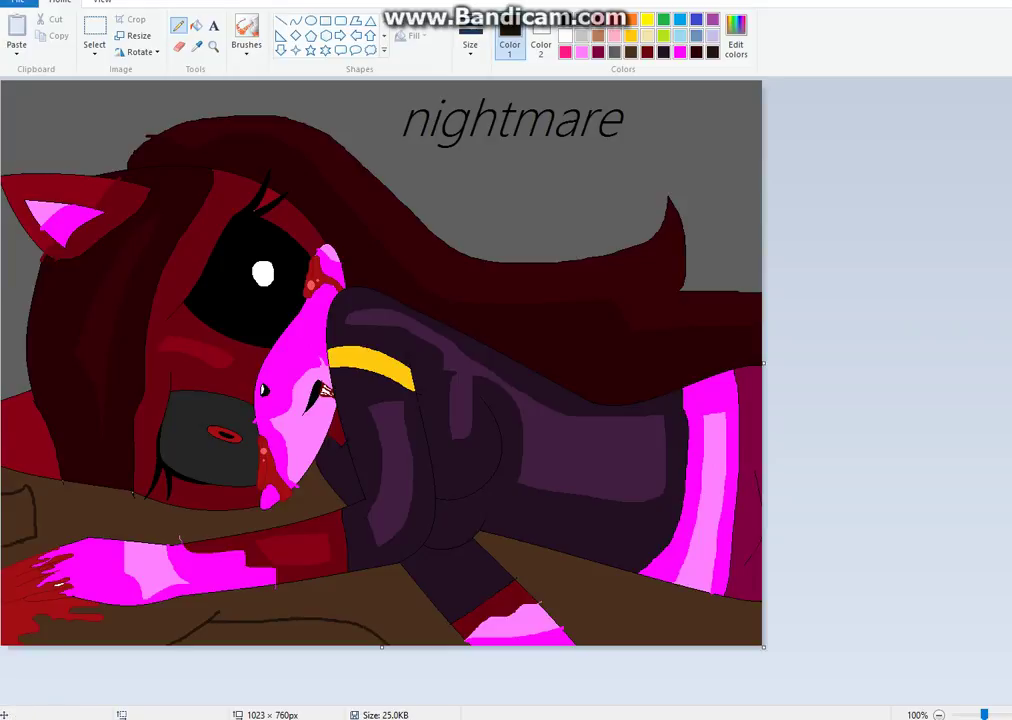
mouse_move(607, 601)
left_mouse_down()
mouse_move(625, 645)
mouse_move(762, 623)
left_mouse_up()
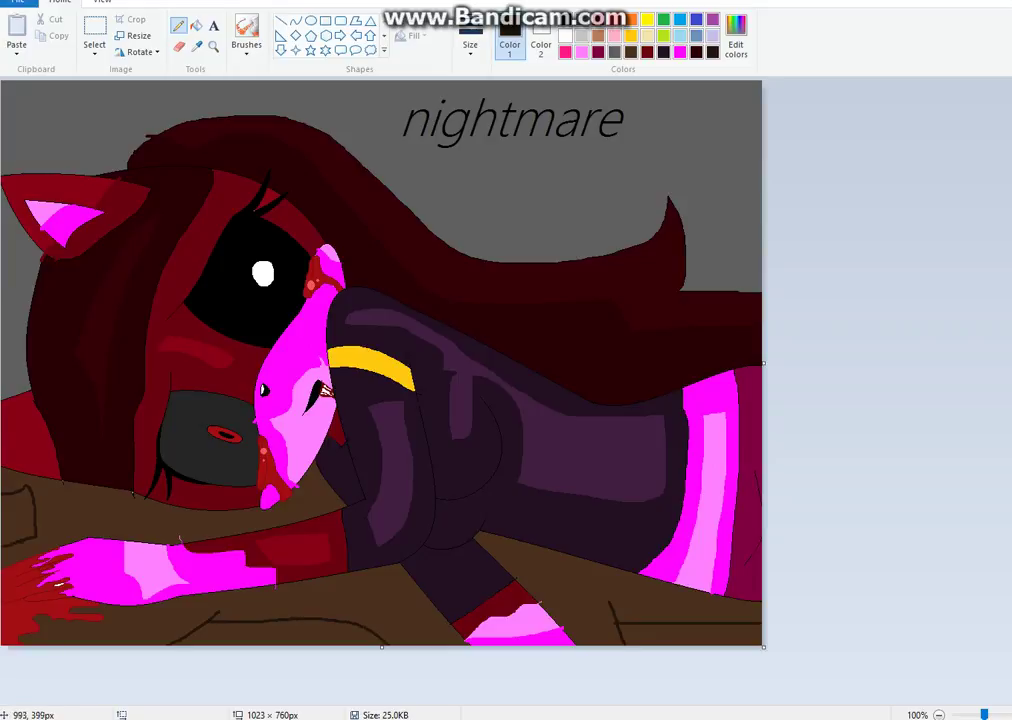
Fill the floor areas around the outlined patches with dark brown.
left_click(196, 26)
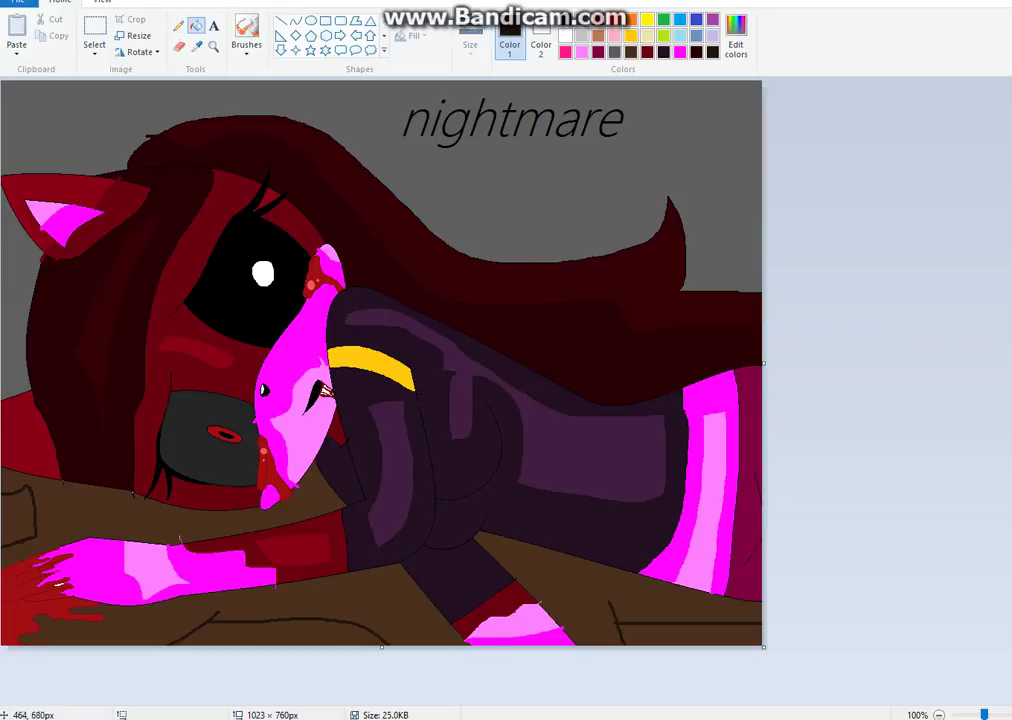
left_click(347, 588)
left_click(213, 517)
left_click(602, 584)
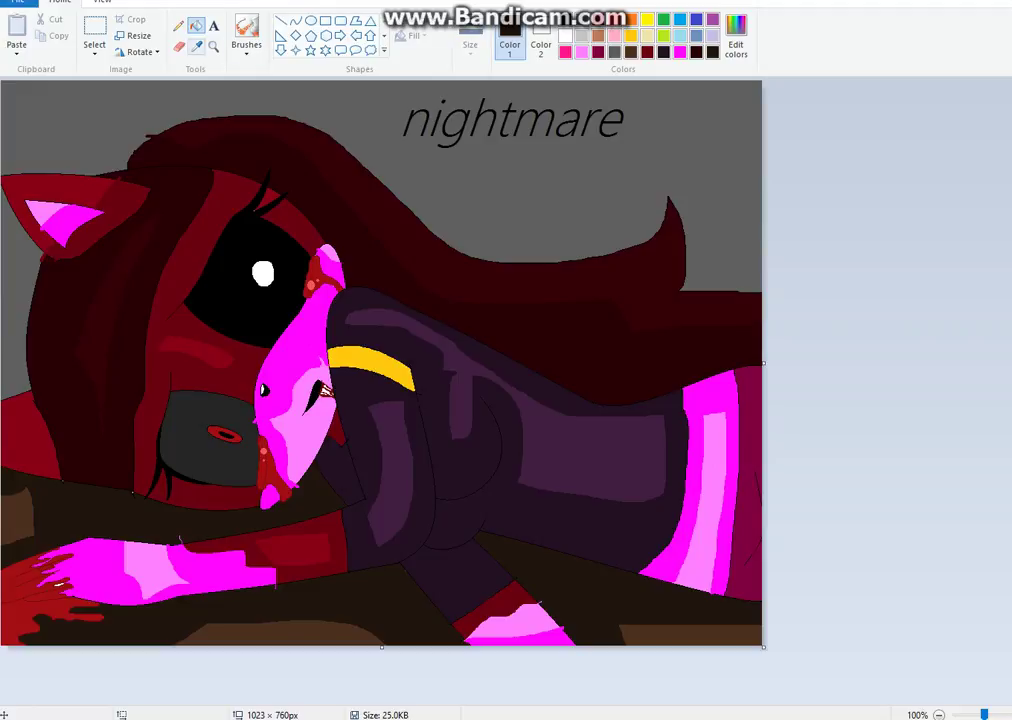
Mix a darker gray from the background color and draw a wavy shading line across the whole background above the character.
left_click(197, 47)
left_click(500, 192)
left_click(736, 38)
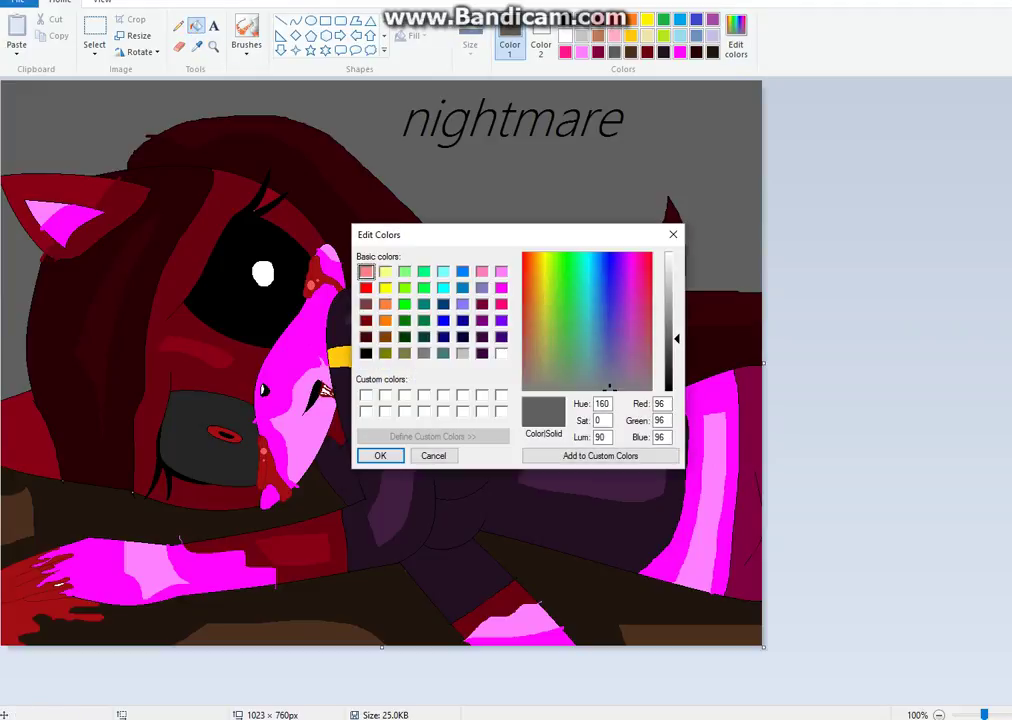
left_click_drag(675, 338, 675, 372)
left_click(387, 457)
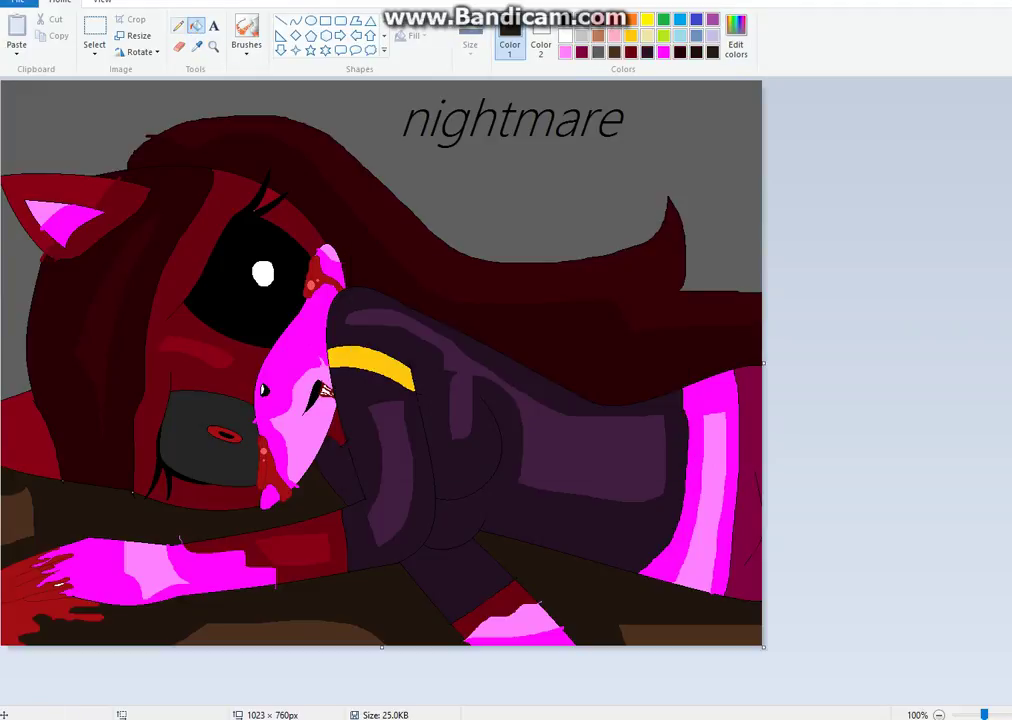
left_click(178, 25)
mouse_move(45, 108)
left_mouse_down()
mouse_move(305, 102)
mouse_move(397, 140)
mouse_move(445, 190)
mouse_move(518, 204)
mouse_move(768, 131)
left_mouse_up()
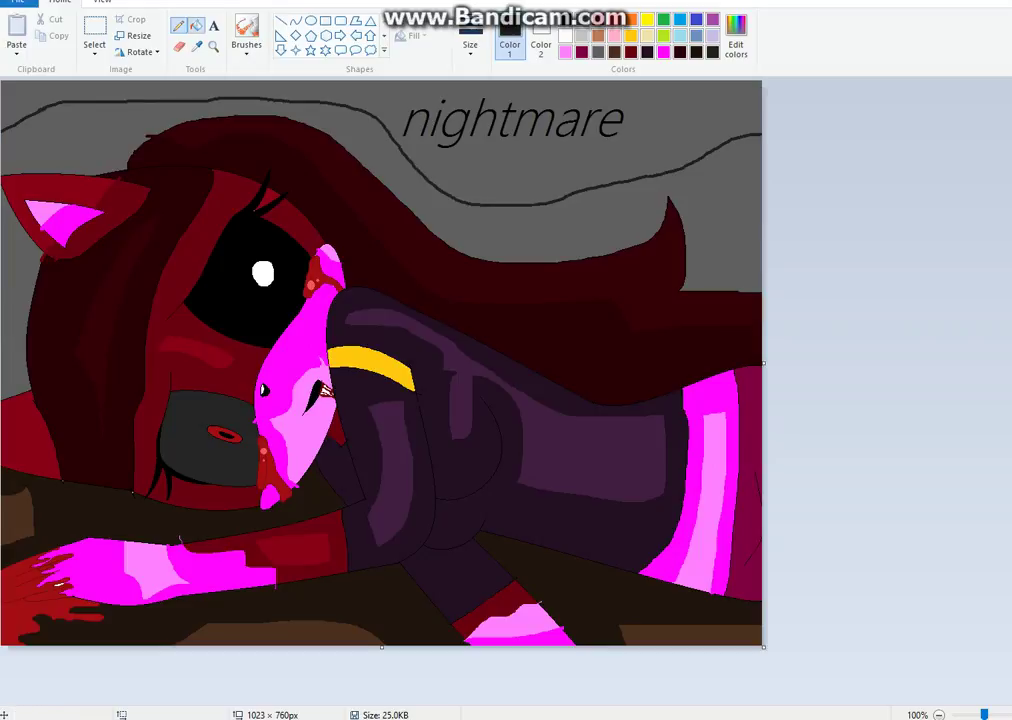
Fill the background below the wavy line with dark gray, undoing the stray fill on the front hair.
left_click(196, 25)
left_click(117, 130)
left_click(38, 320)
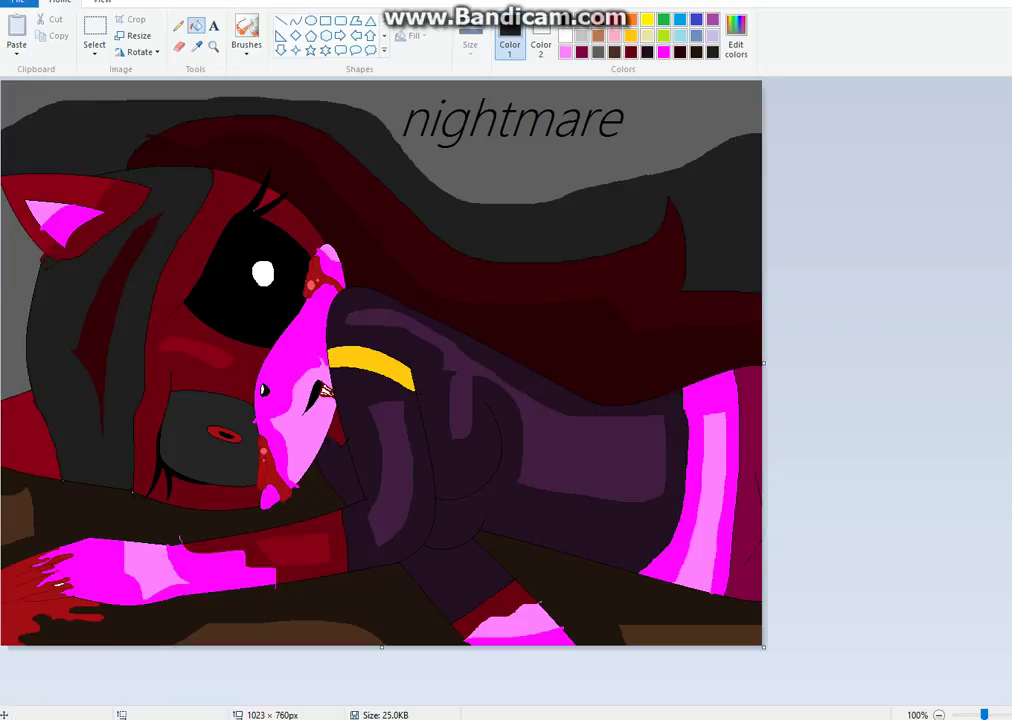
key("ctrl+z")
key("ctrl+z")
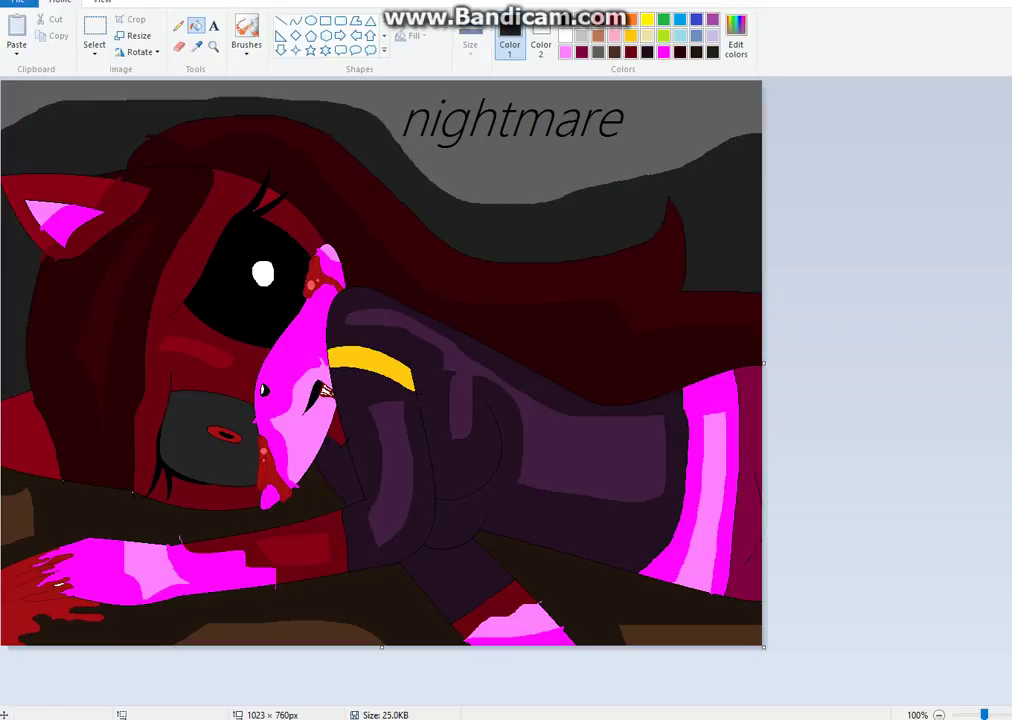
left_click(102, 2)
left_click(47, 30)
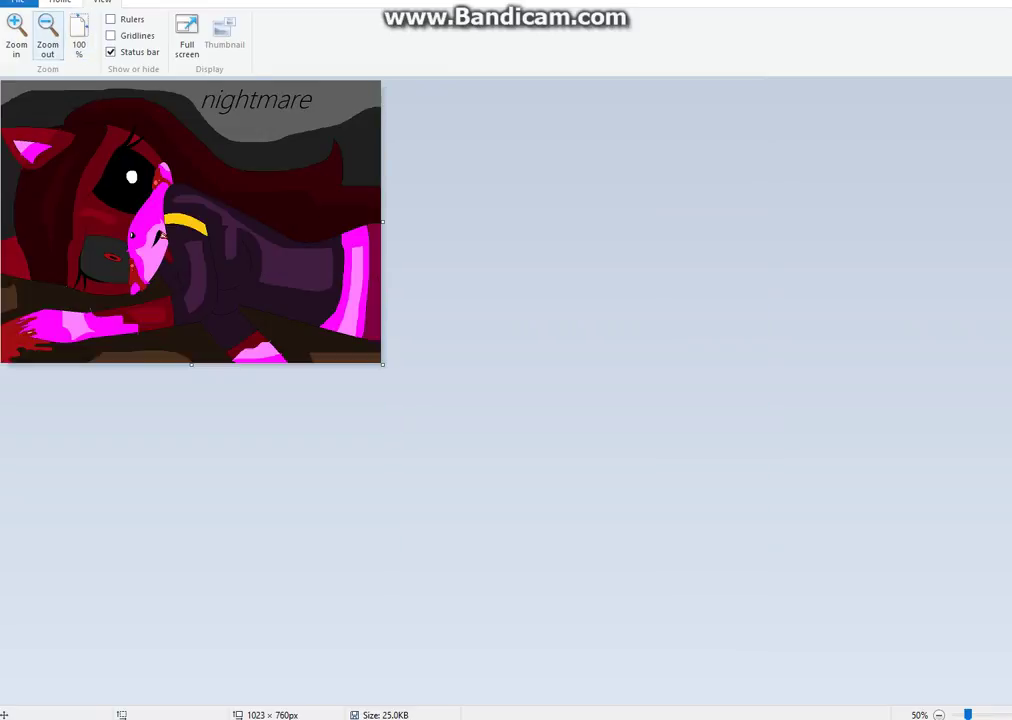
left_click(16, 30)
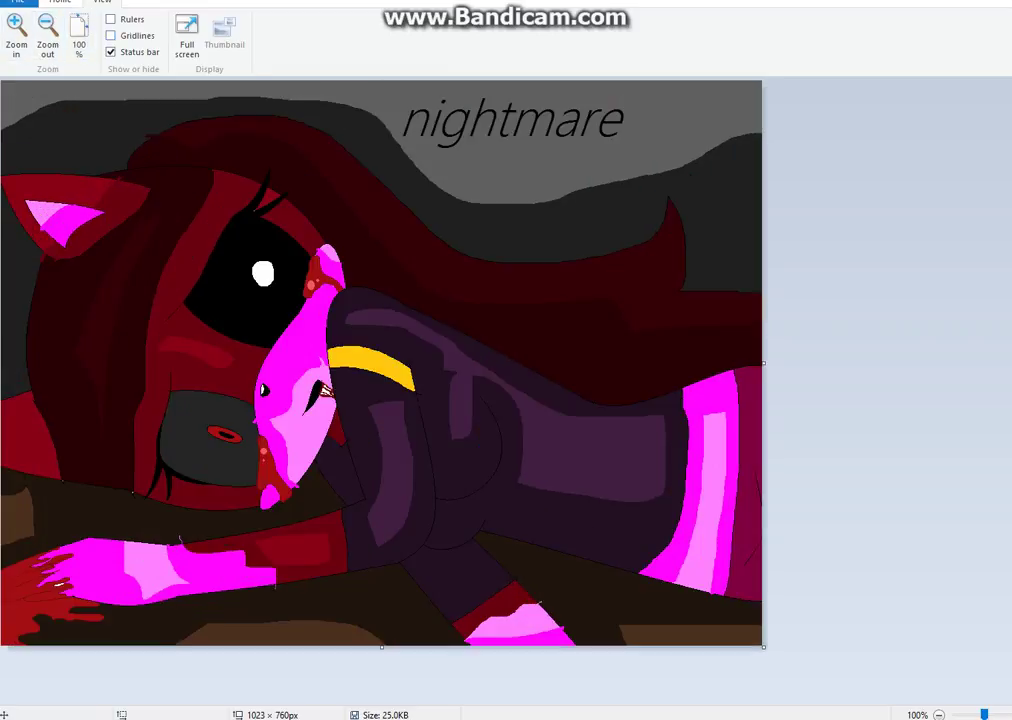